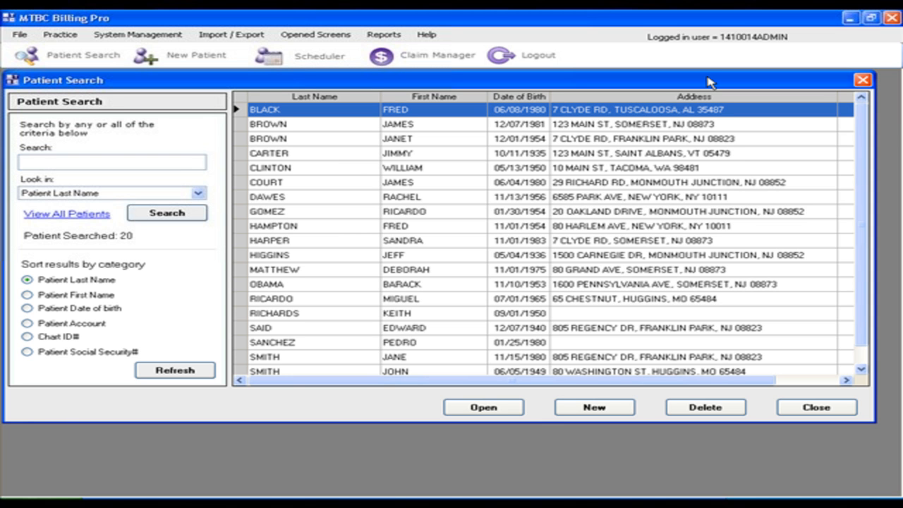
Search the patient list by the patient's last name, and clear the search to list all patients again
{"action": "left_click", "coordinate": [110, 166]}
{"action": "type", "text": "smith"}
{"action": "key", "text": "Return"}
{"action": "double_click", "coordinate": [110, 166]}
{"action": "key", "text": "BackSpace"}
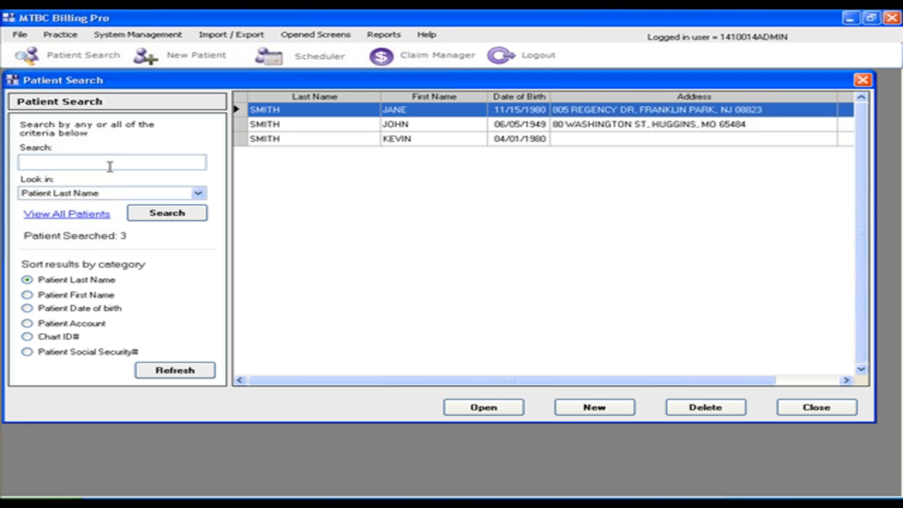
{"action": "left_click", "coordinate": [151, 215]}
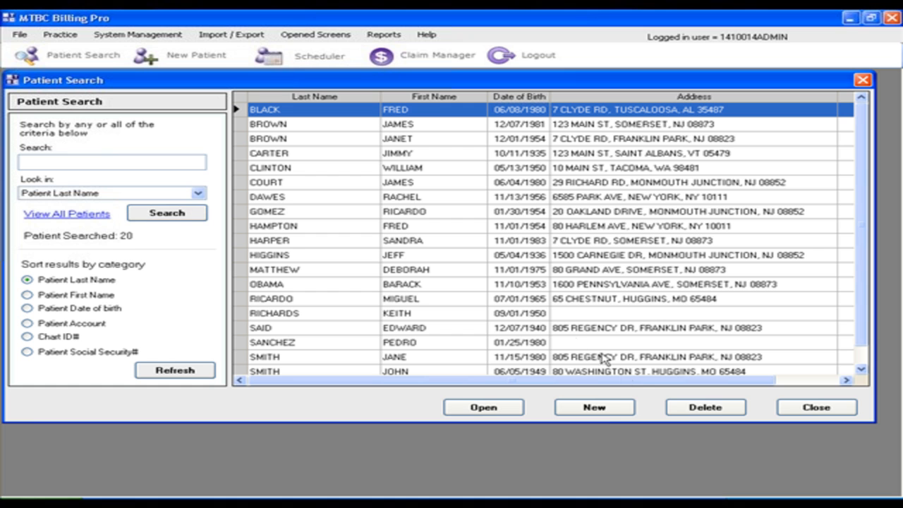
Start a new patient record and enter the patient's last and first names
{"action": "left_click", "coordinate": [592, 409]}
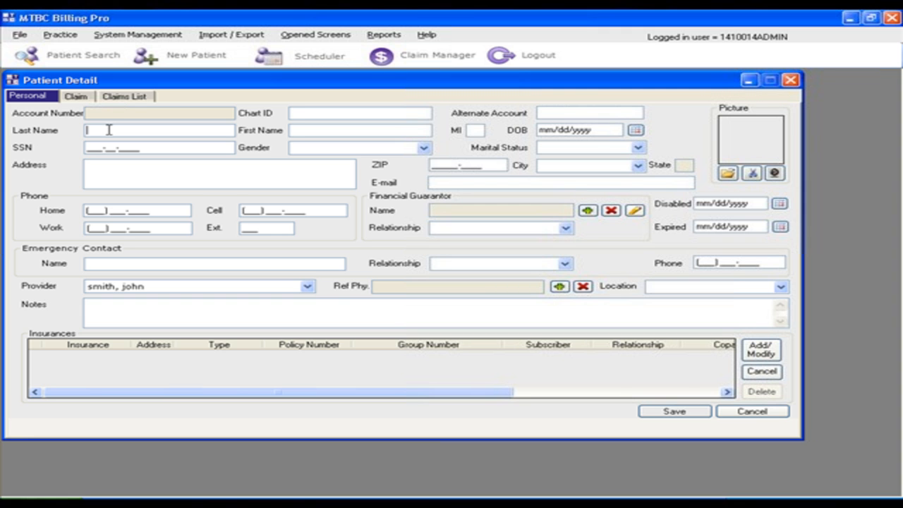
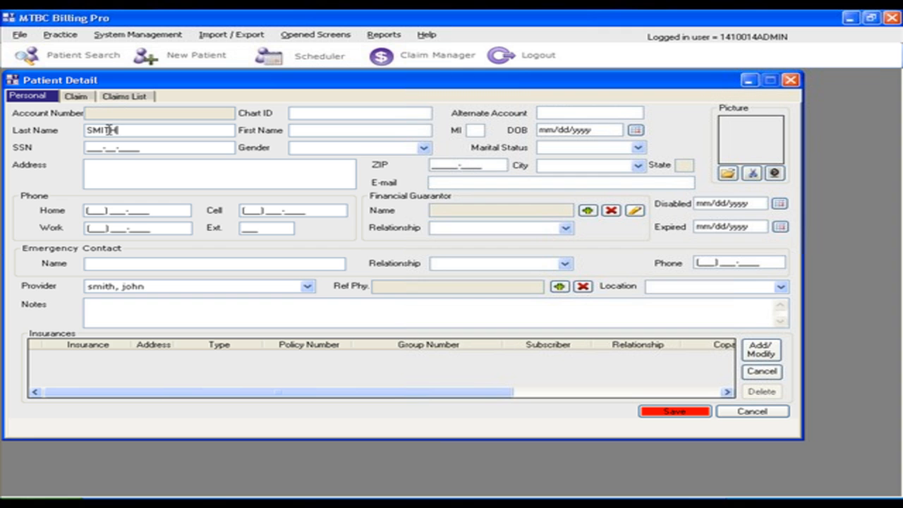
{"action": "key", "text": "Tab"}
{"action": "key", "text": "Tab"}
{"action": "key", "text": "Tab"}
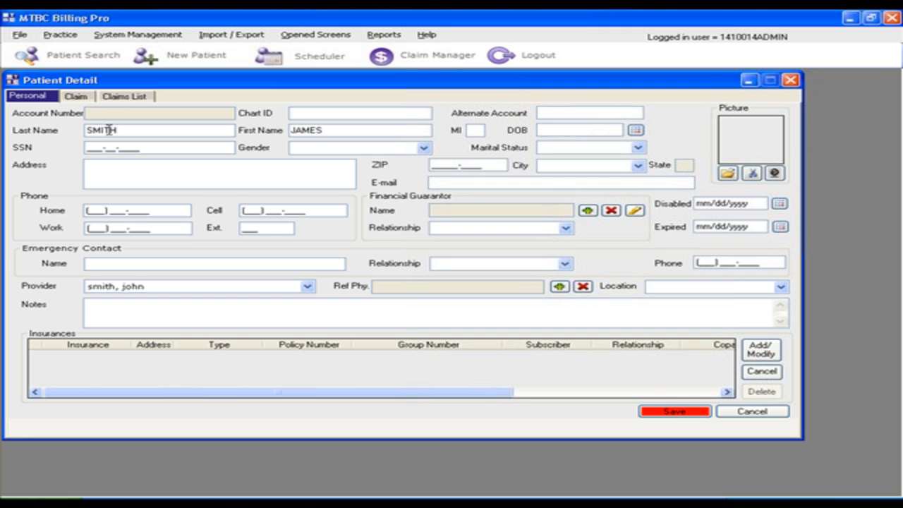
Enter a date of birth for the new patient by hand
{"action": "type", "text": "12/07/1980"}
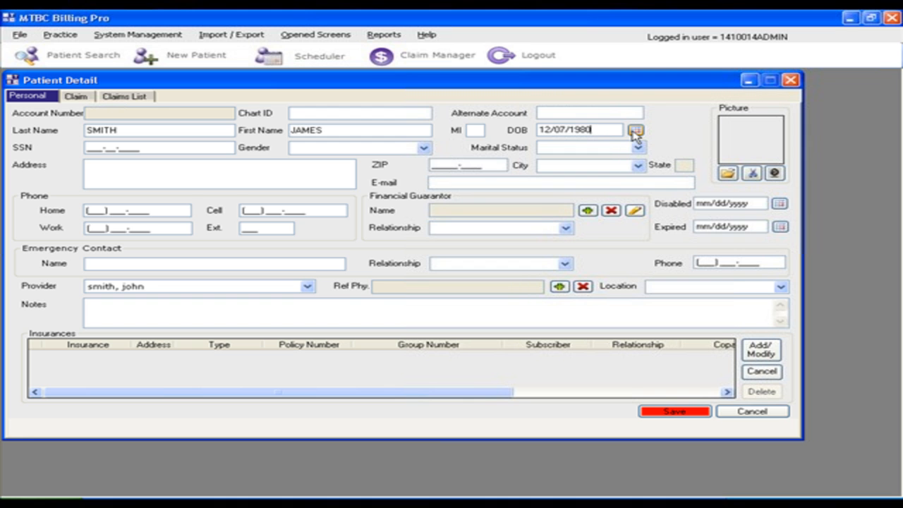
Open the date-of-birth calendar and browse back and forth through its months and years
{"action": "left_click", "coordinate": [636, 132]}
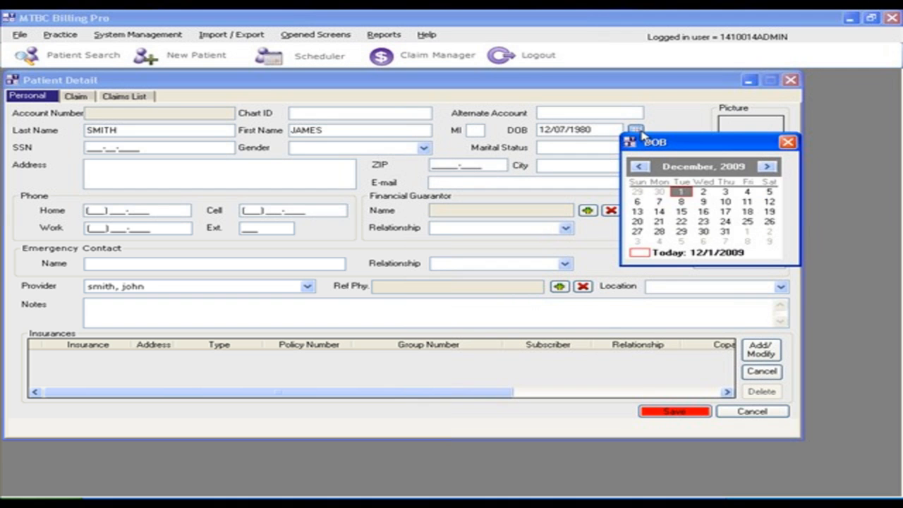
{"action": "left_click", "coordinate": [639, 167]}
{"action": "left_click", "coordinate": [639, 167]}
{"action": "left_click", "coordinate": [639, 167]}
{"action": "left_click", "coordinate": [639, 167]}
{"action": "left_click", "coordinate": [639, 167]}
{"action": "left_click", "coordinate": [727, 168]}
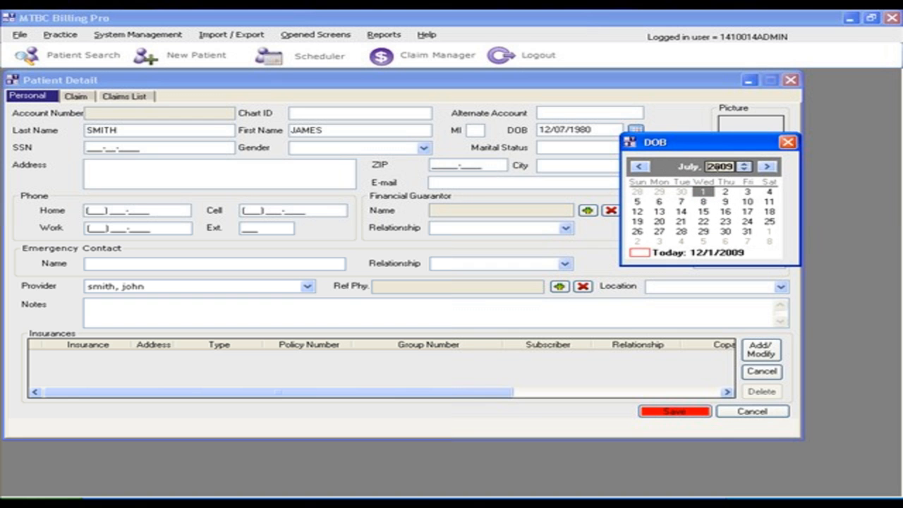
{"action": "left_click", "coordinate": [743, 170]}
{"action": "left_click", "coordinate": [743, 170]}
{"action": "left_click", "coordinate": [744, 170]}
{"action": "left_click", "coordinate": [743, 169]}
{"action": "left_click", "coordinate": [744, 169]}
{"action": "left_click_drag", "start_coordinate": [743, 170], "coordinate": [744, 173]}
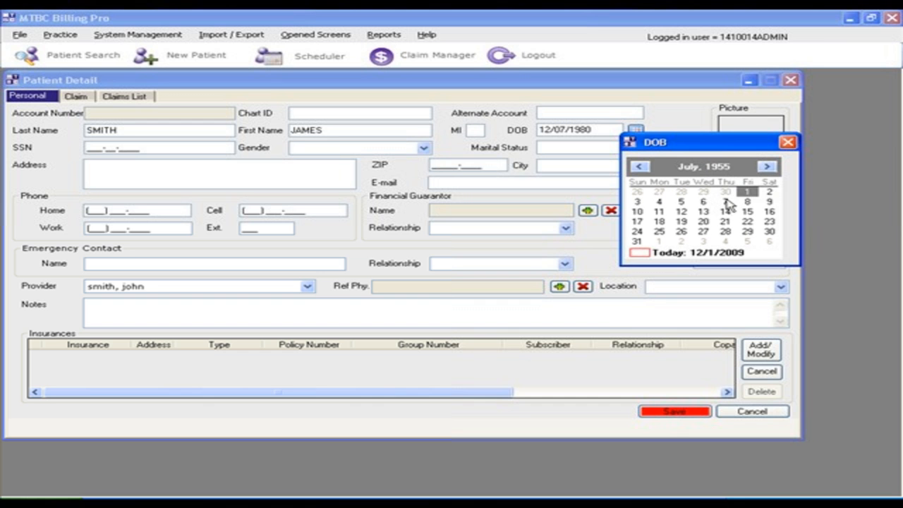
{"action": "left_click", "coordinate": [767, 166]}
{"action": "left_click", "coordinate": [766, 167]}
{"action": "left_click", "coordinate": [767, 167]}
{"action": "left_click", "coordinate": [766, 167]}
{"action": "left_click", "coordinate": [767, 166]}
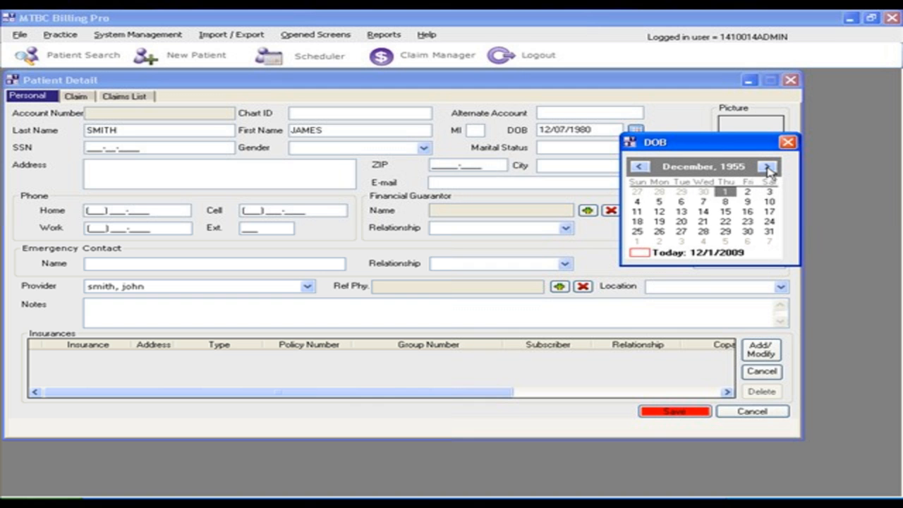
Choose the birth month, year and day in the calendar, and save the new patient record
{"action": "left_click", "coordinate": [686, 169]}
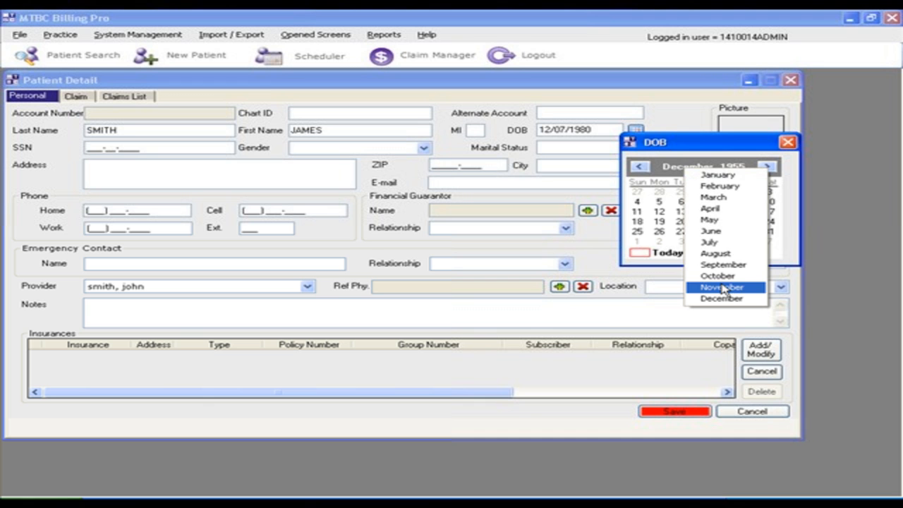
{"action": "left_click", "coordinate": [718, 252]}
{"action": "left_click", "coordinate": [727, 166]}
{"action": "left_click", "coordinate": [753, 164]}
{"action": "left_click", "coordinate": [753, 164]}
{"action": "left_click", "coordinate": [753, 163]}
{"action": "left_click", "coordinate": [753, 164]}
{"action": "left_click", "coordinate": [753, 164]}
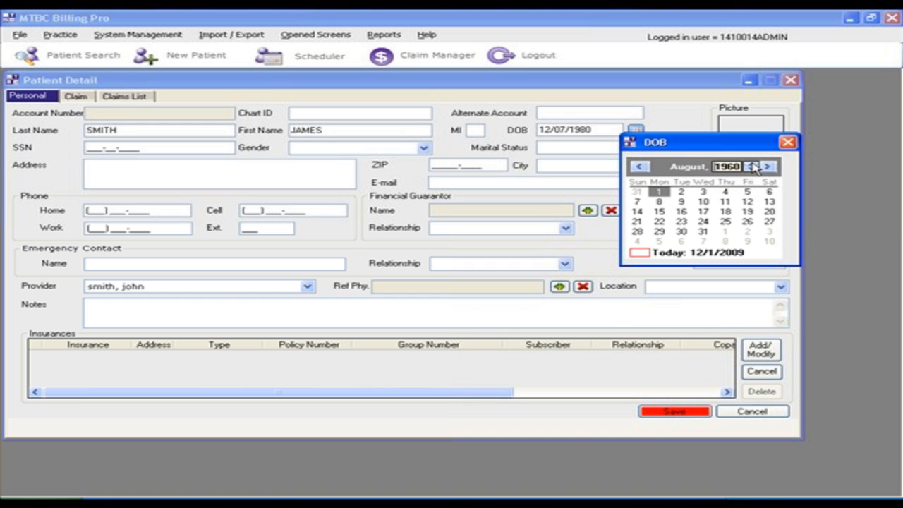
{"action": "left_click", "coordinate": [704, 193]}
{"action": "left_click_drag", "start_coordinate": [591, 127], "coordinate": [525, 126]}
{"action": "left_click", "coordinate": [603, 127]}
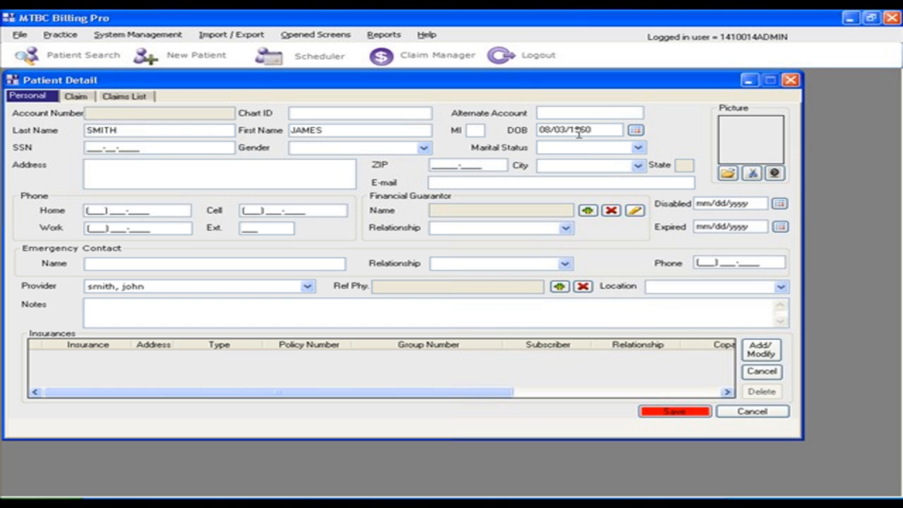
{"action": "left_click", "coordinate": [686, 413]}
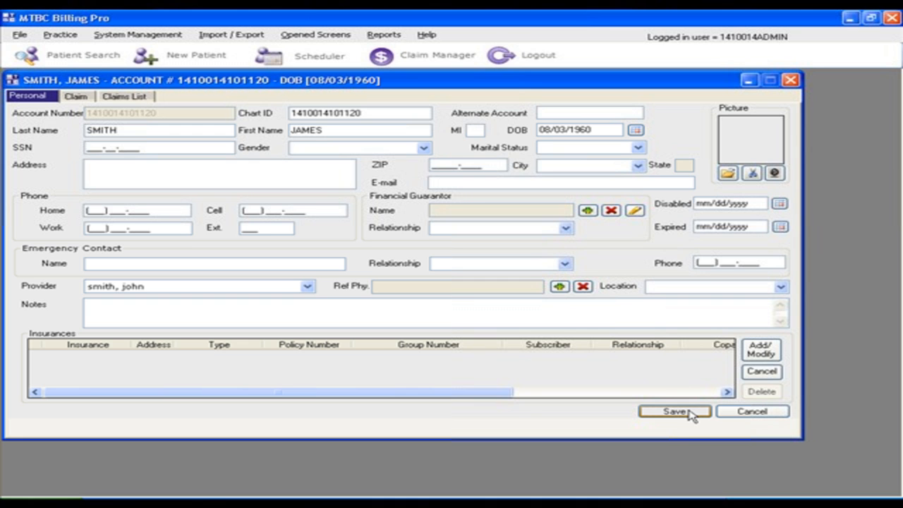
Enter the patient's street address and save the record
{"action": "left_click", "coordinate": [183, 167]}
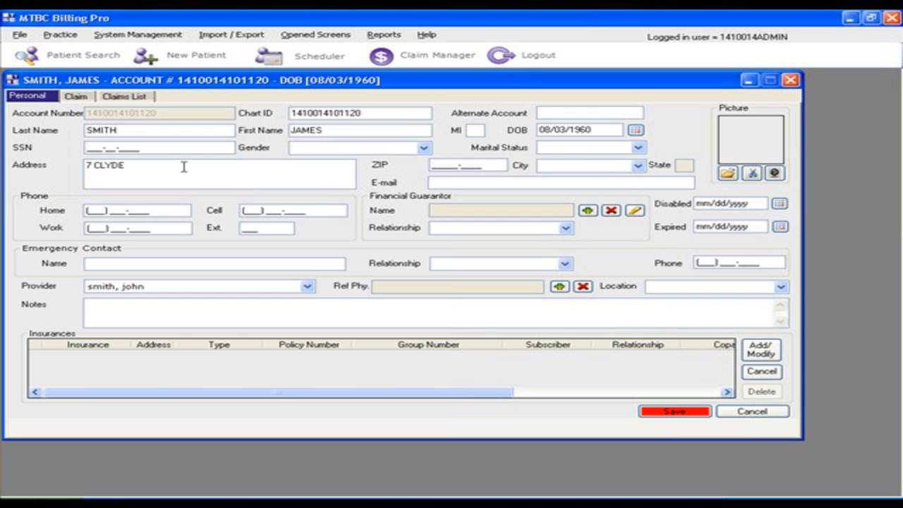
{"action": "left_click", "coordinate": [674, 412]}
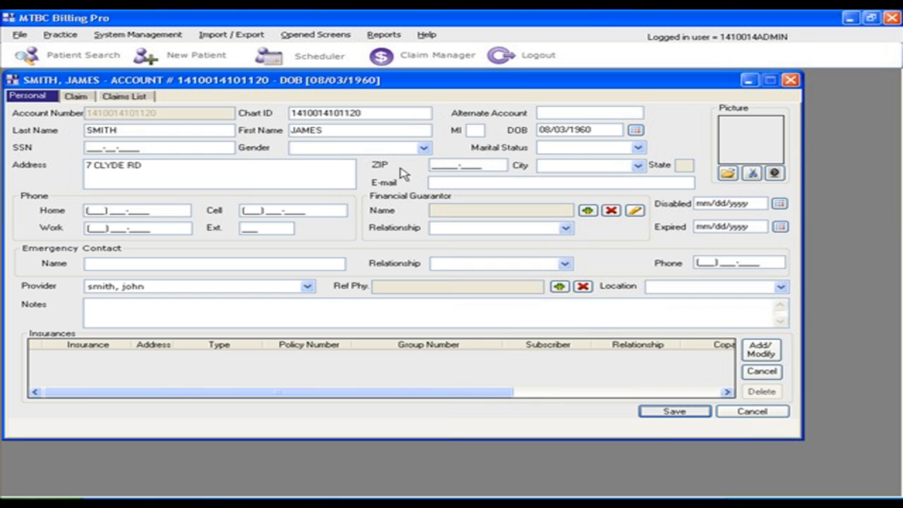
Enter the patient's ZIP code and select the matching city
{"action": "left_click", "coordinate": [243, 175]}
{"action": "key", "text": "Tab"}
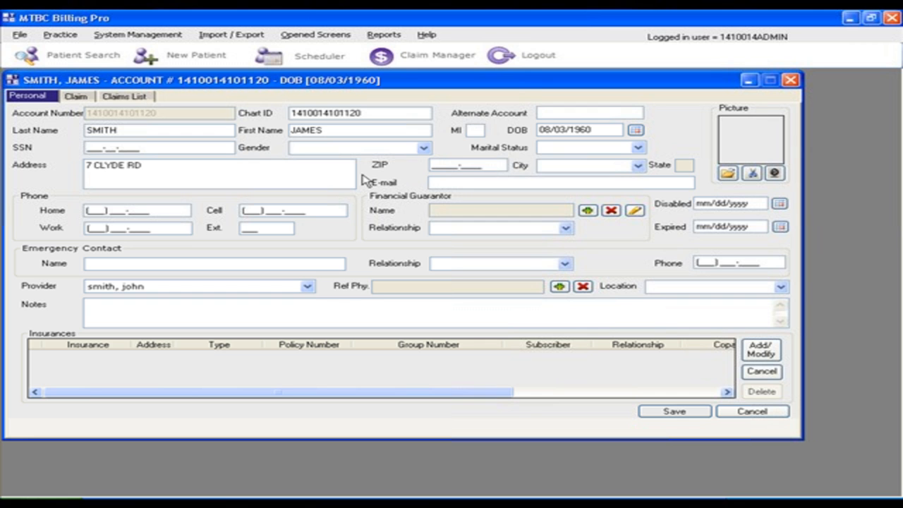
{"action": "type", "text": "08873"}
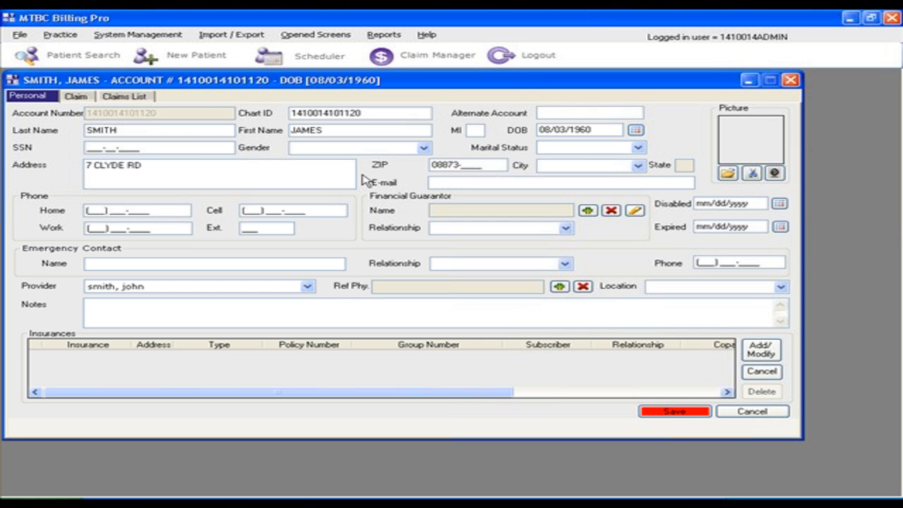
{"action": "left_click", "coordinate": [637, 165]}
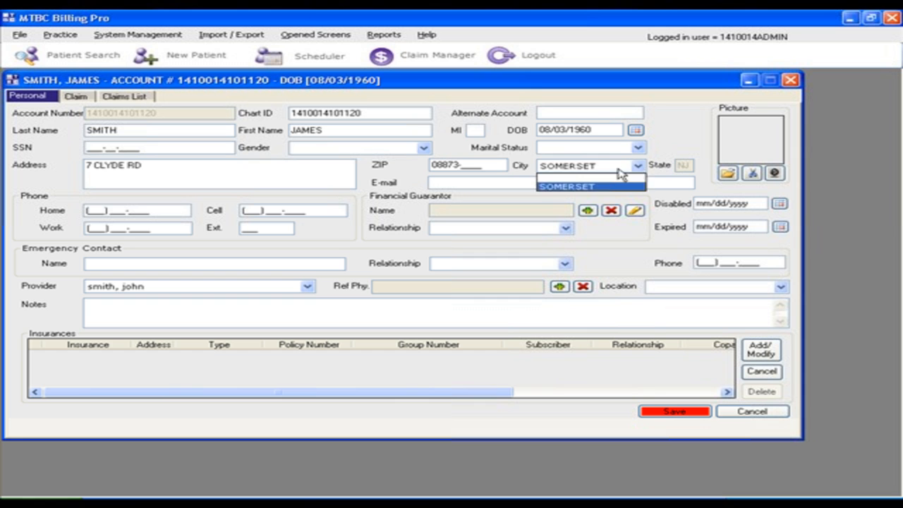
{"action": "left_click", "coordinate": [565, 186]}
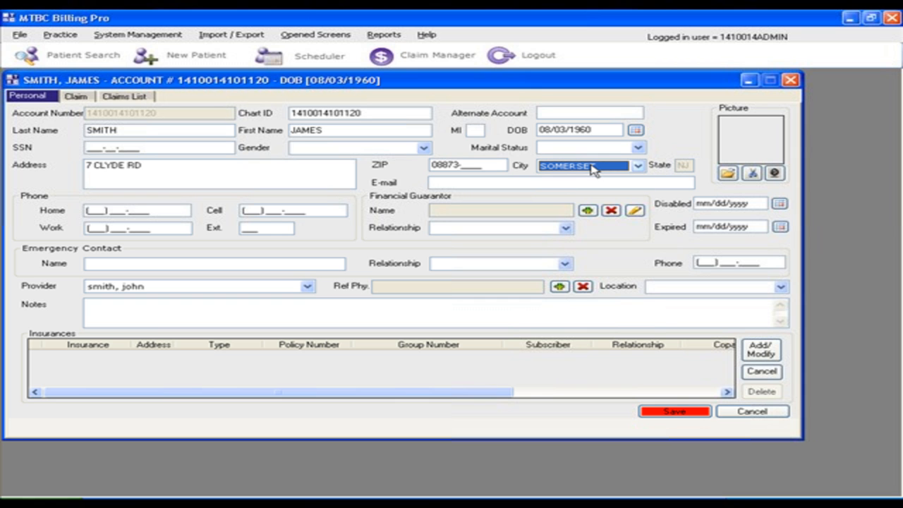
Try a different ZIP code to update the city, and re-enter the patient's original ZIP code
{"action": "left_click", "coordinate": [451, 164]}
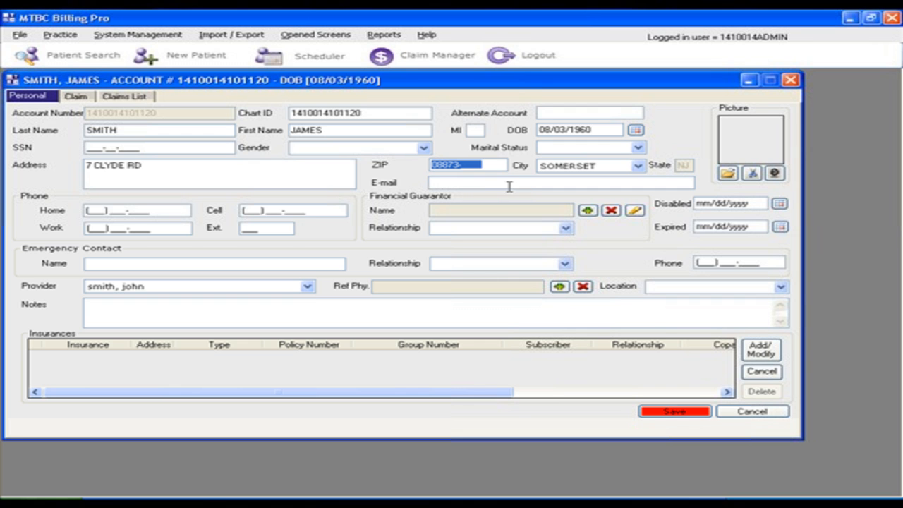
{"action": "type", "text": "08823"}
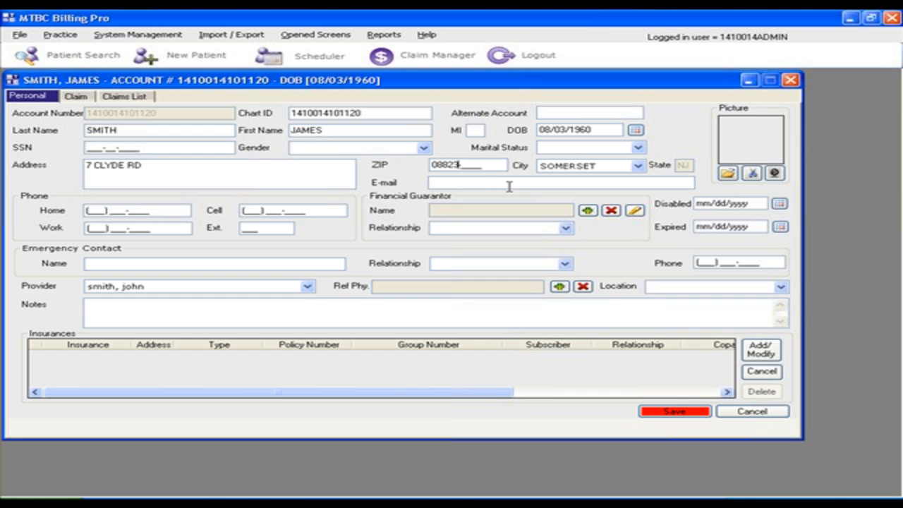
{"action": "key", "text": "Tab"}
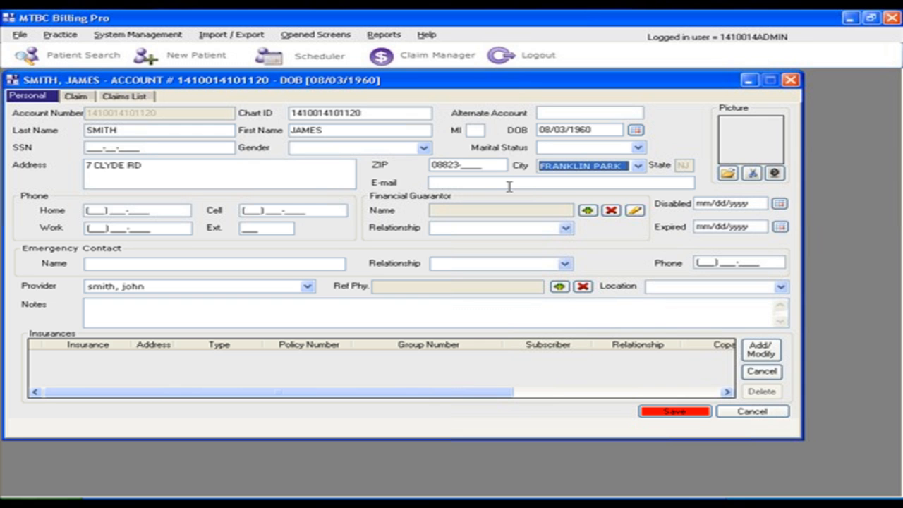
{"action": "double_click", "coordinate": [446, 165]}
{"action": "type", "text": "08873"}
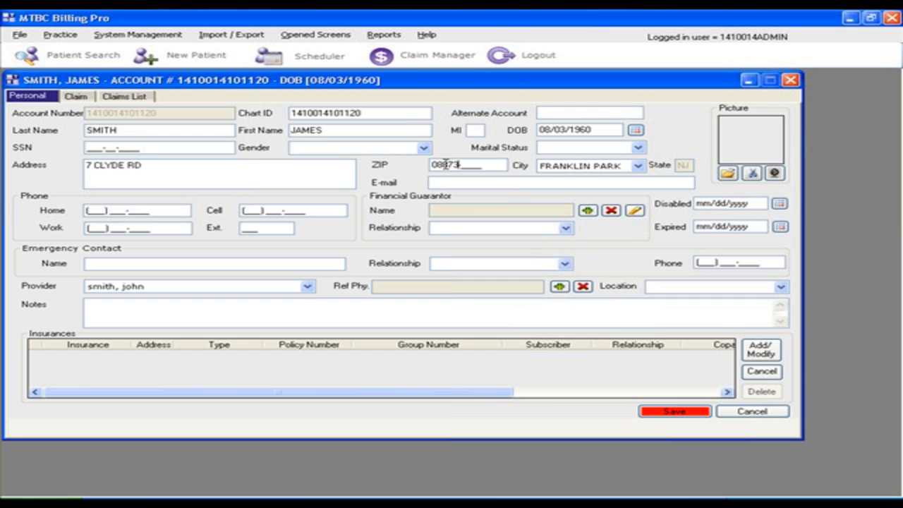
{"action": "key", "text": "Tab"}
{"action": "key", "text": "Tab"}
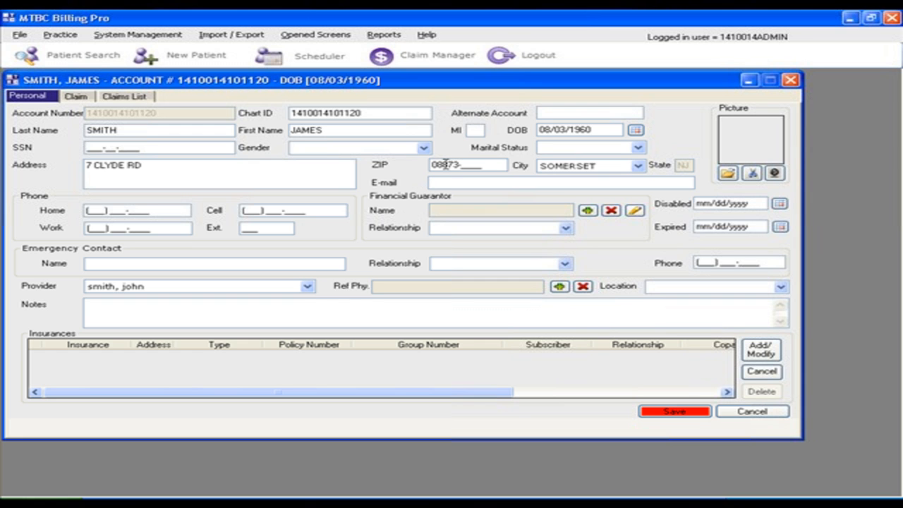
Set the gender to MALE and the marital status to MARRIED, and enter the patient's social security number
{"action": "left_click", "coordinate": [339, 150]}
{"action": "left_click", "coordinate": [346, 166]}
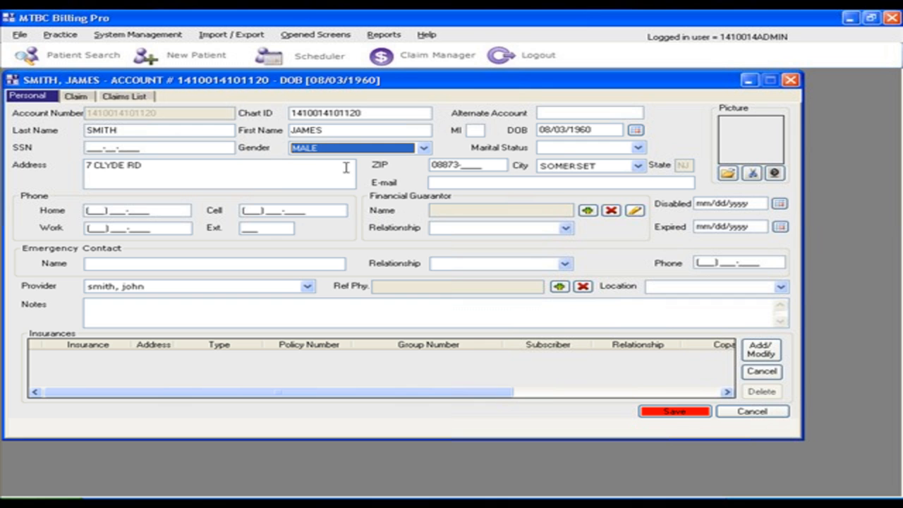
{"action": "left_click", "coordinate": [564, 149]}
{"action": "left_click", "coordinate": [562, 177]}
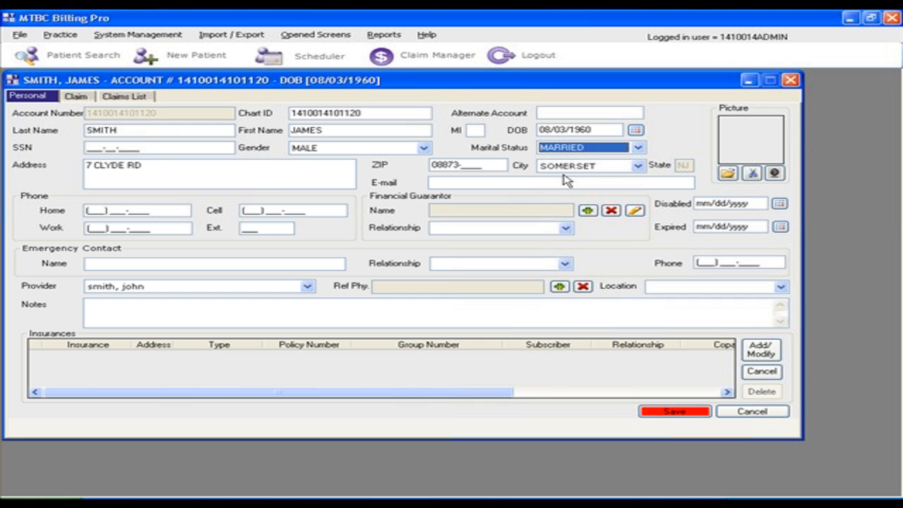
{"action": "left_click", "coordinate": [87, 147]}
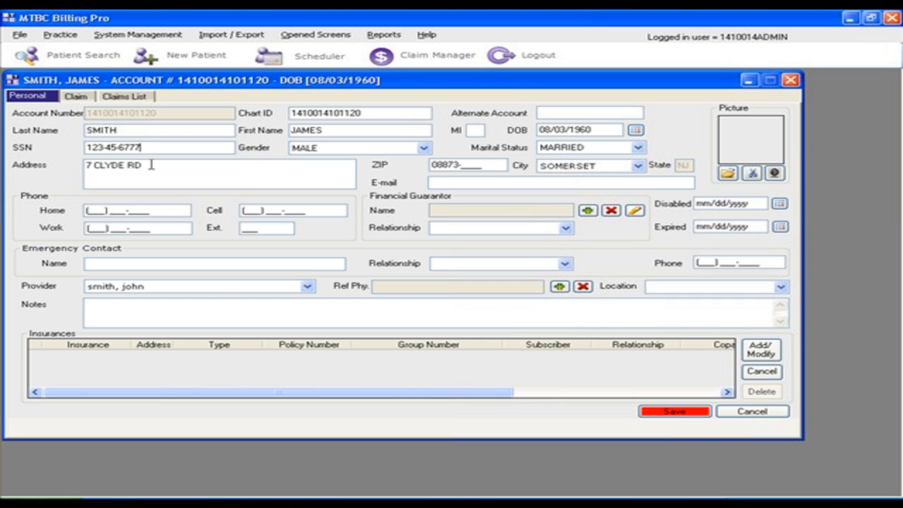
Enter the patient's home and cell phone numbers
{"action": "left_click", "coordinate": [89, 210]}
{"action": "key", "text": "Tab"}
{"action": "type", "text": "73"}
{"action": "type", "text": "735133"}
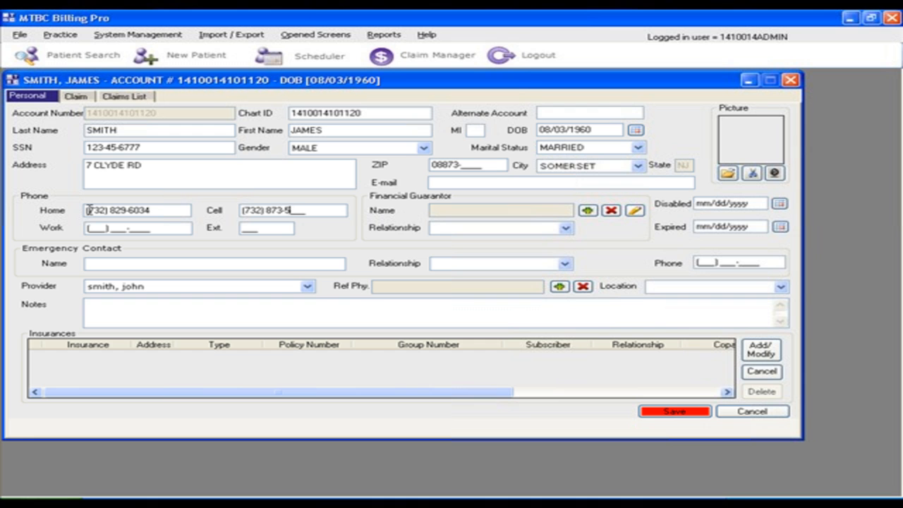
Enter the patient's work phone number and its extension
{"action": "key", "text": "Tab"}
{"action": "key", "text": "Tab"}
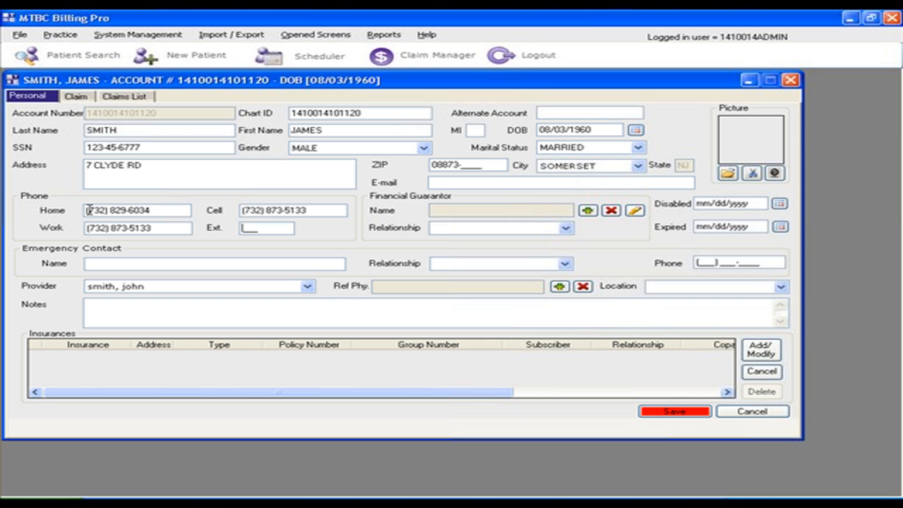
{"action": "type", "text": "116"}
Fill in the patient's e-mail address
{"action": "left_click", "coordinate": [479, 184]}
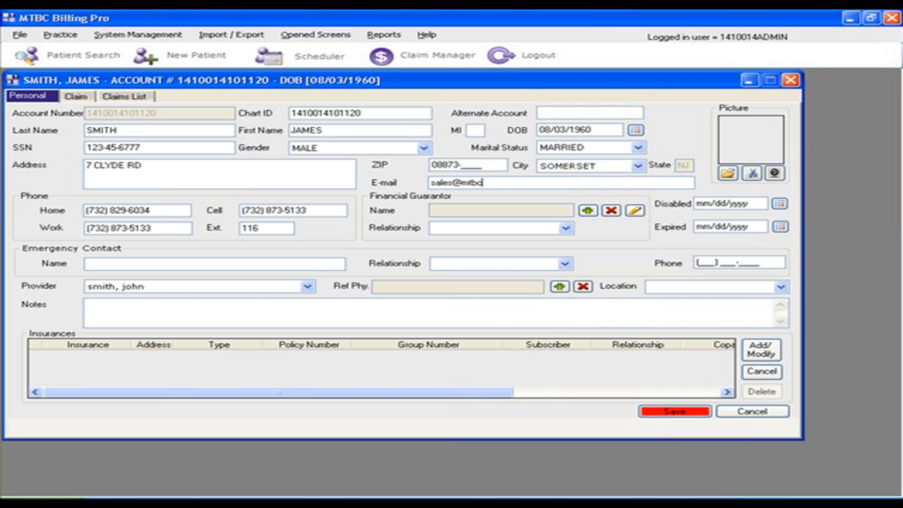
Enter the emergency contact's full name and phone number, with the relationship set to SPOUSE
{"action": "left_click", "coordinate": [185, 261]}
{"action": "key", "text": "Tab"}
{"action": "key", "text": "c"}
{"action": "key", "text": "s"}
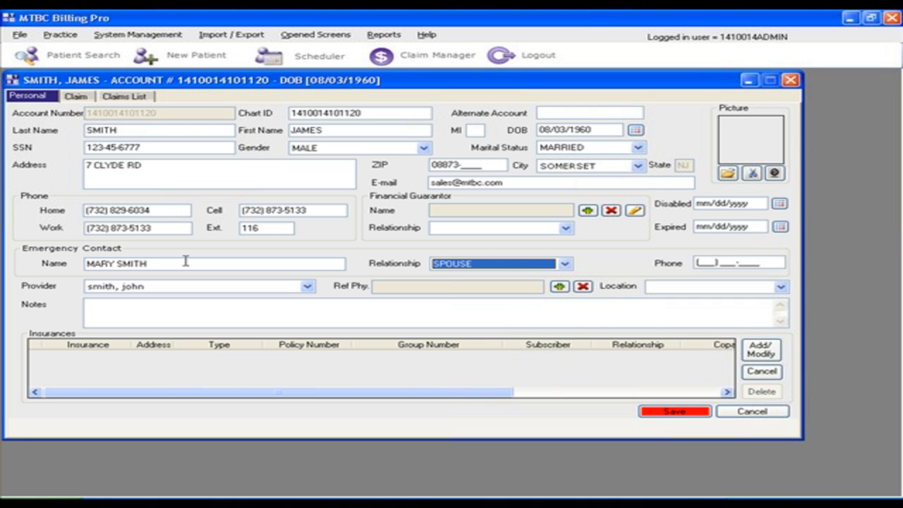
{"action": "key", "text": "Tab"}
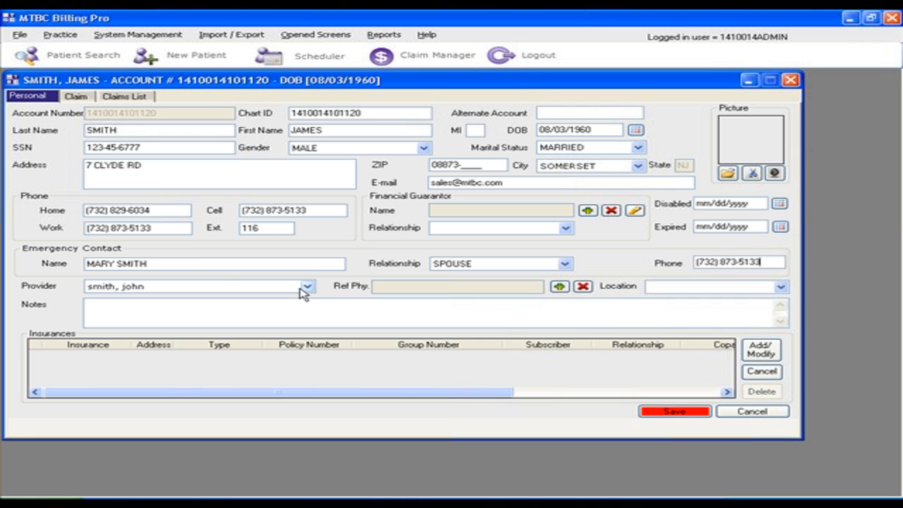
Assign the provider to the patient, set the location to SOMERSET and save the patient record
{"action": "left_click", "coordinate": [307, 286]}
{"action": "left_click", "coordinate": [114, 299]}
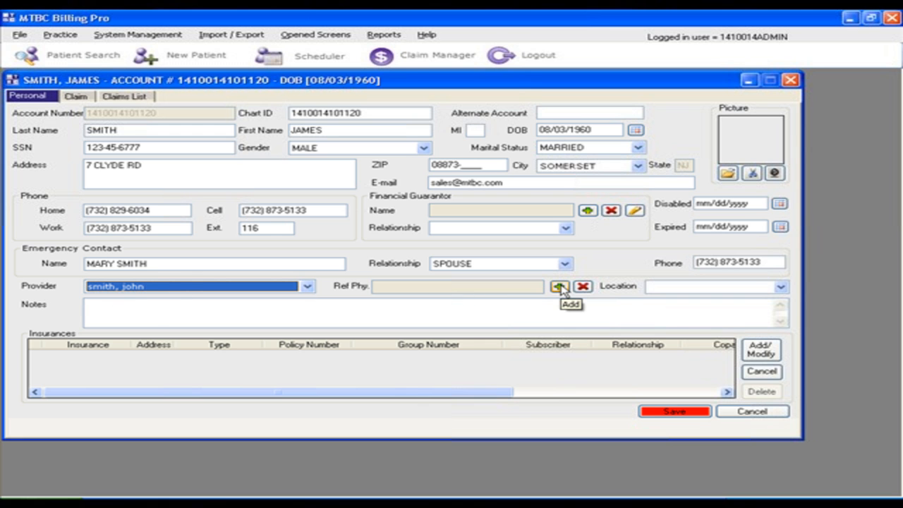
{"action": "left_click", "coordinate": [780, 286]}
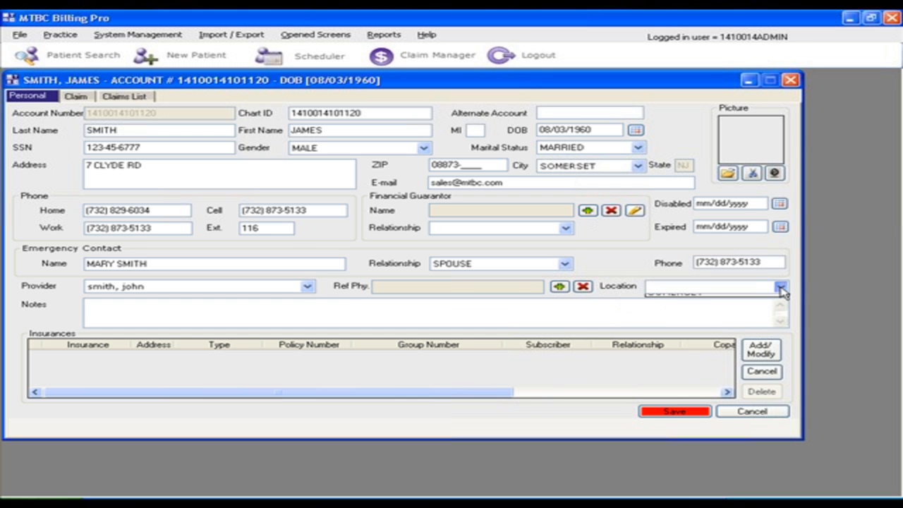
{"action": "left_click", "coordinate": [686, 303]}
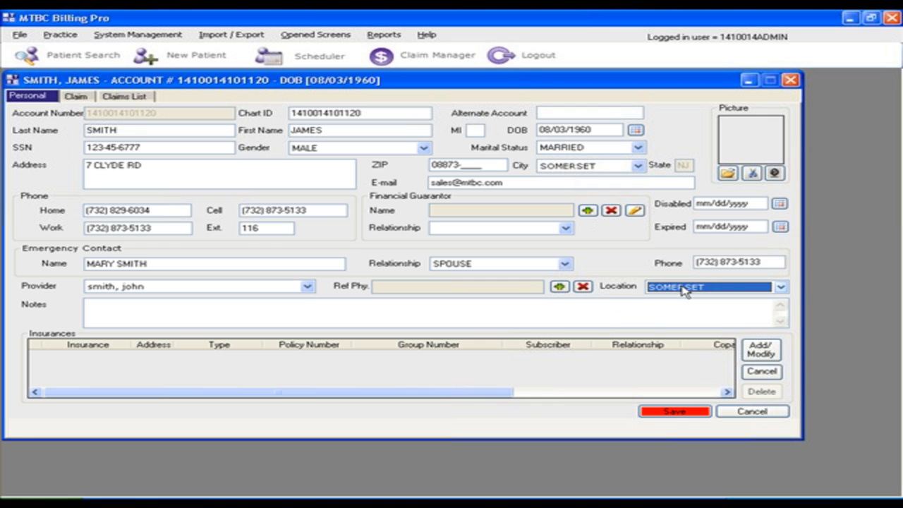
{"action": "left_click", "coordinate": [322, 314]}
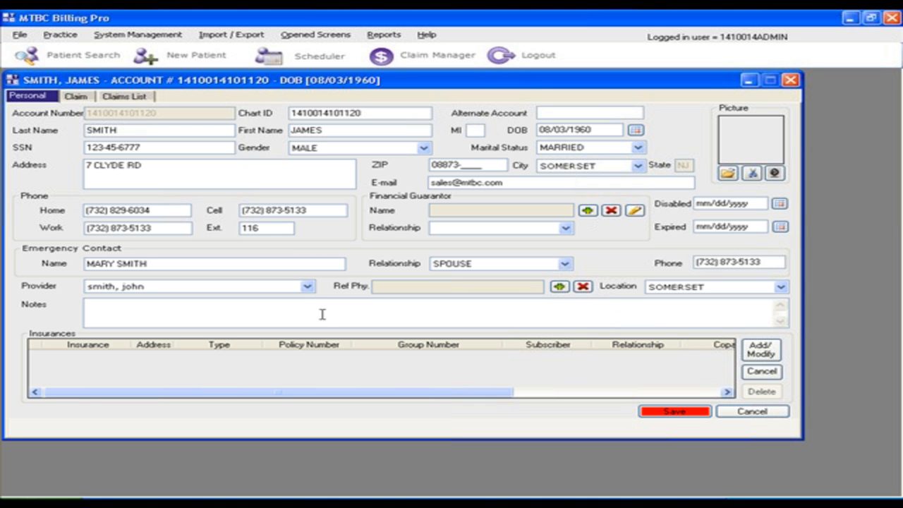
{"action": "left_click", "coordinate": [650, 412]}
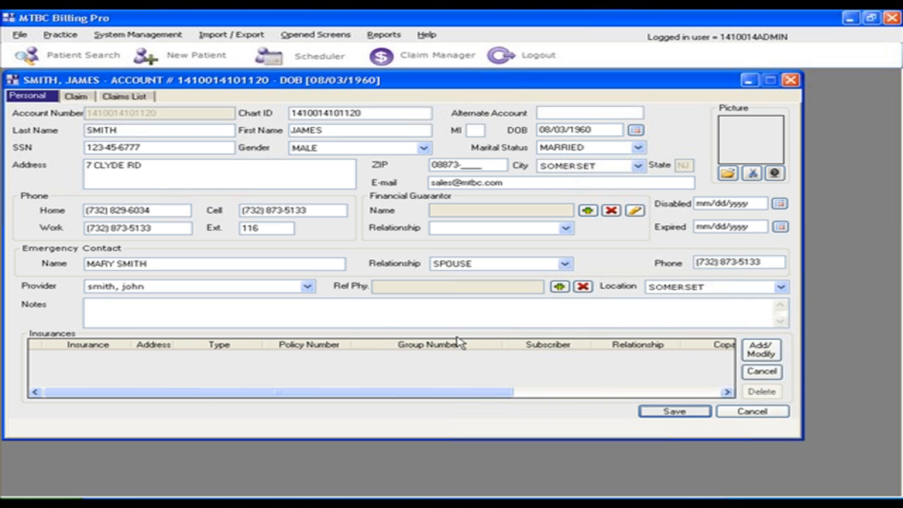
Search for insurer bcbs-nj for the patient's first insurance, sort by address and choose the first Newark, NJ entry
{"action": "left_click", "coordinate": [768, 357]}
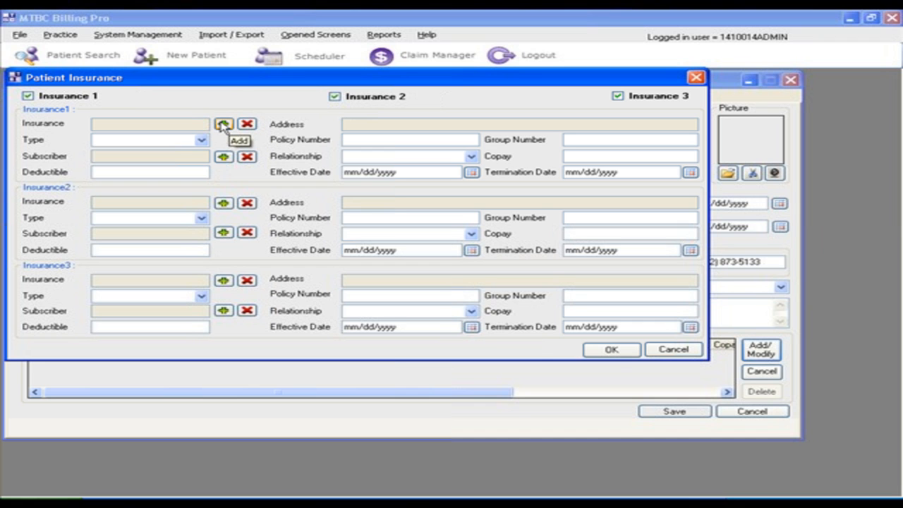
{"action": "left_click", "coordinate": [223, 124]}
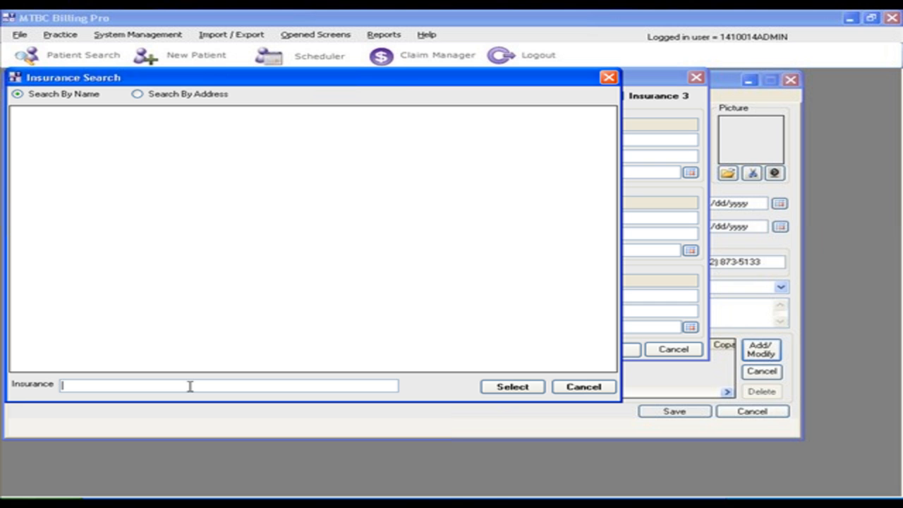
{"action": "type", "text": "bcbs"}
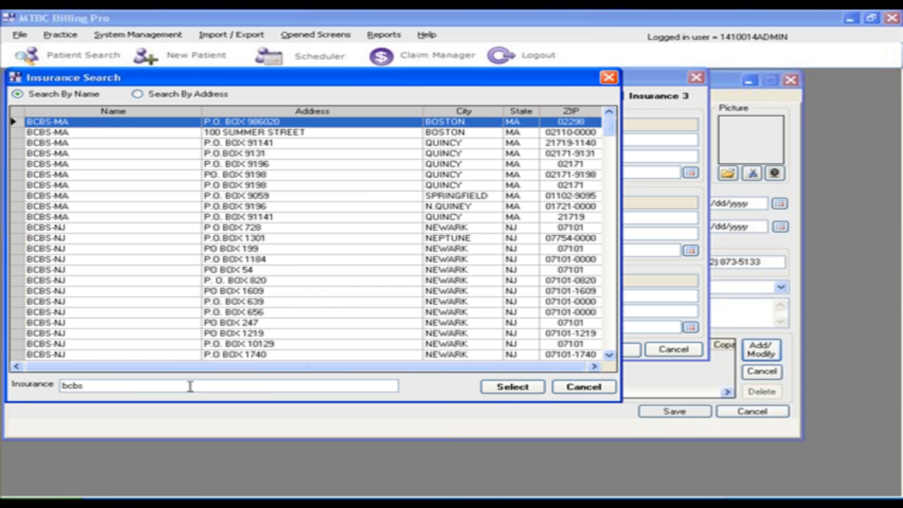
{"action": "type", "text": "-nj"}
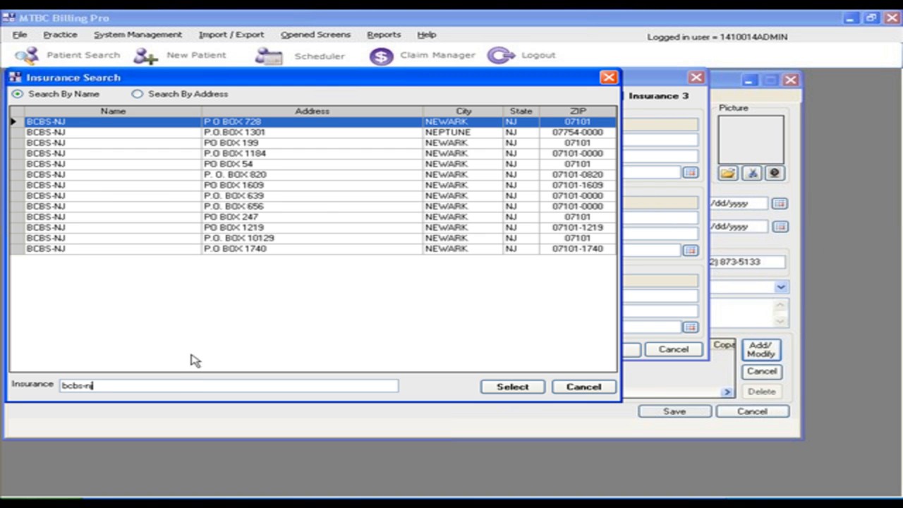
{"action": "left_click", "coordinate": [333, 116]}
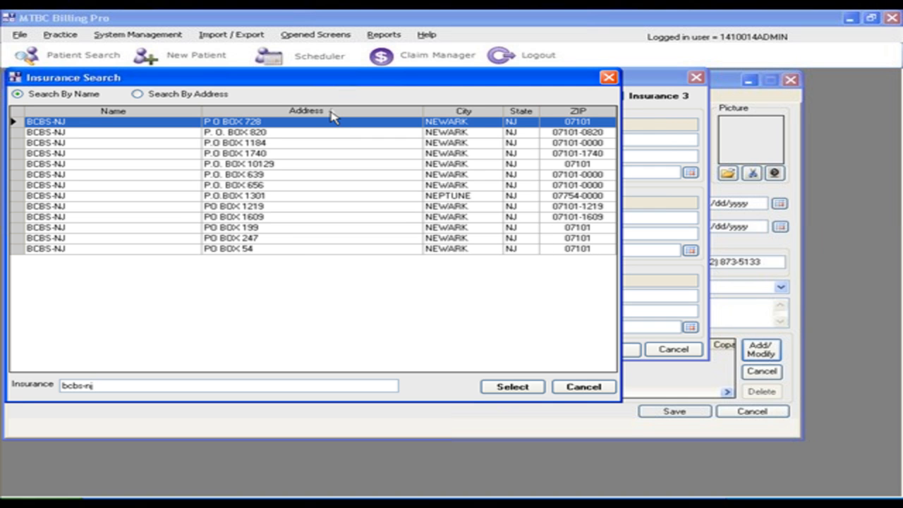
{"action": "double_click", "coordinate": [249, 125]}
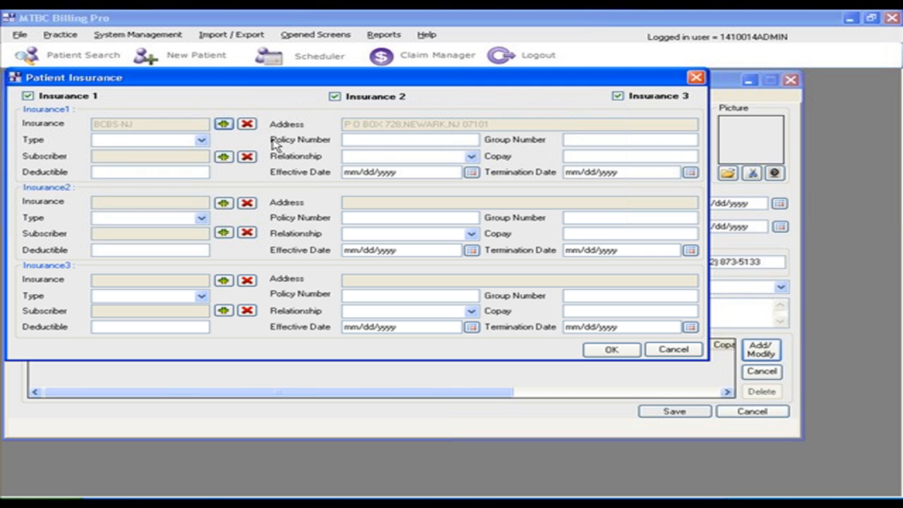
Set the type of the first insurance to PRIMARY
{"action": "left_click", "coordinate": [201, 140]}
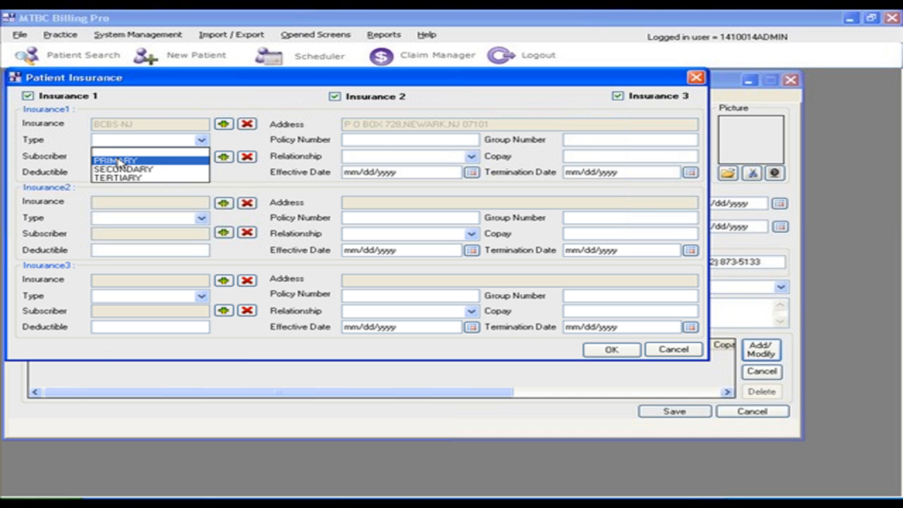
{"action": "left_click", "coordinate": [119, 160]}
{"action": "left_click", "coordinate": [202, 141]}
{"action": "left_click", "coordinate": [137, 162]}
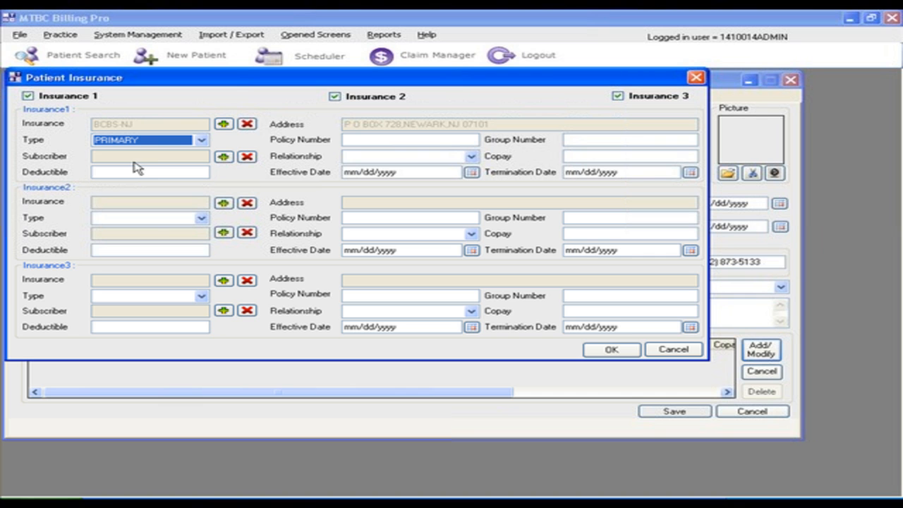
Enter the policy number and group number for the primary BCBS-NJ insurance
{"action": "left_click", "coordinate": [360, 139]}
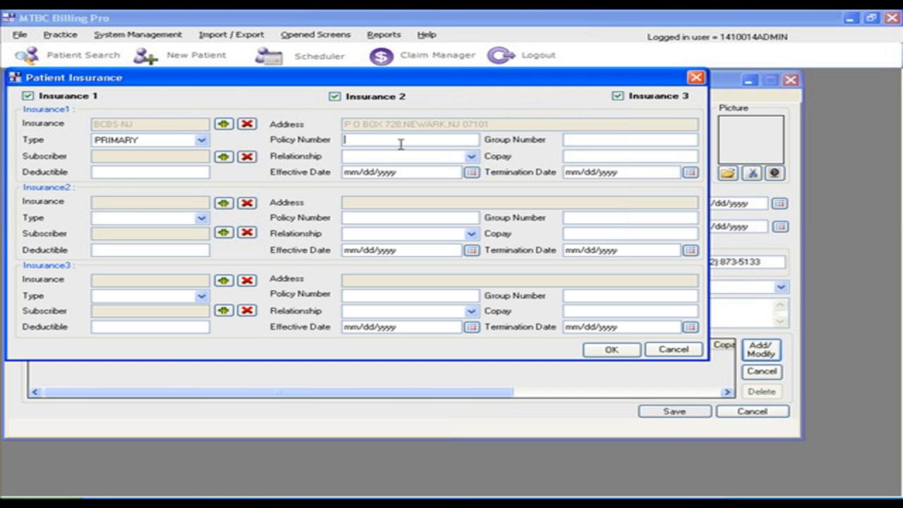
{"action": "key", "text": "Home"}
{"action": "key", "text": "End"}
{"action": "type", "text": "A"}
{"action": "key", "text": "BackSpace"}
{"action": "key", "text": "Tab"}
{"action": "type", "text": "GR1234"}
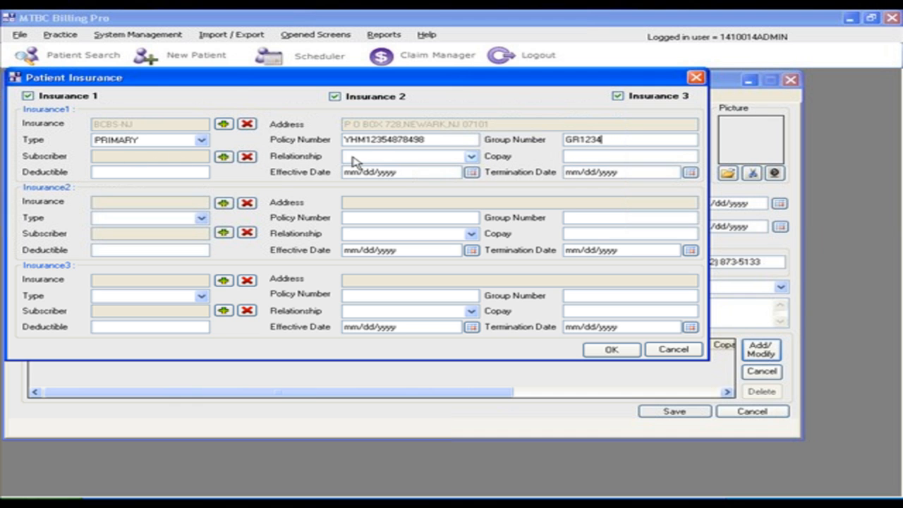
Set the primary insurance's copay to 20 and its deductible to 200, leaving the effective date blank
{"action": "left_click", "coordinate": [583, 155]}
{"action": "type", "text": "20"}
{"action": "left_click", "coordinate": [141, 171]}
{"action": "type", "text": "200"}
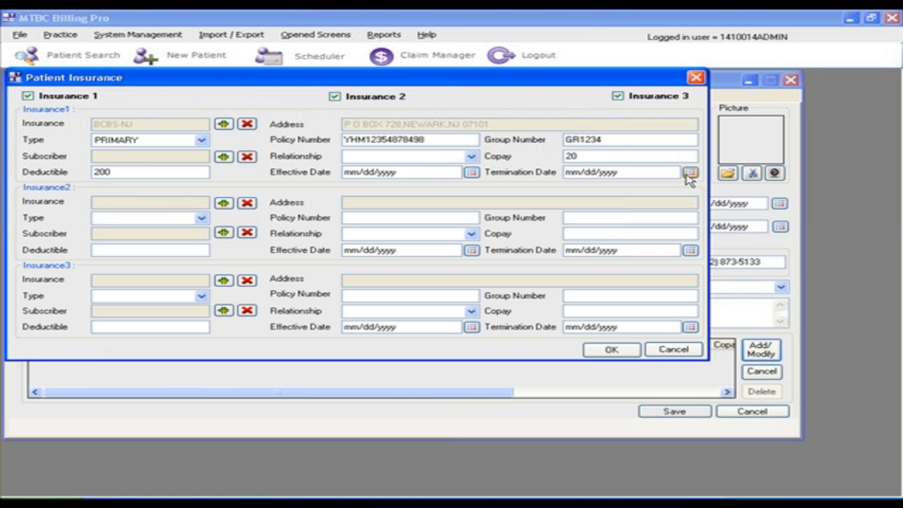
{"action": "left_click", "coordinate": [471, 172]}
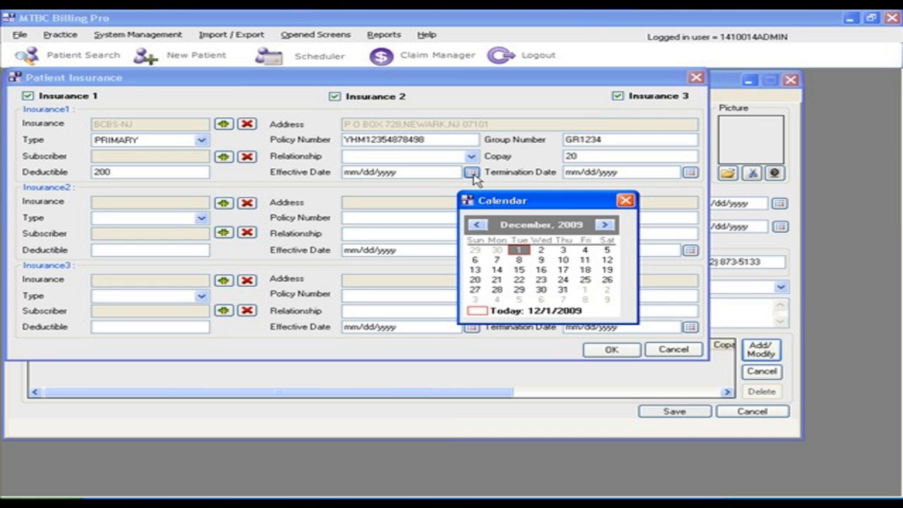
{"action": "left_click", "coordinate": [625, 201]}
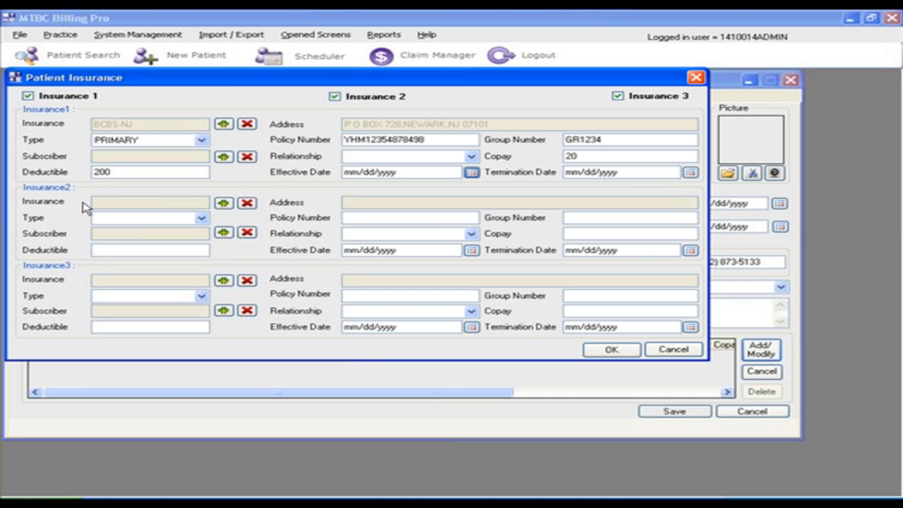
Search for cigna as the second insurance, sort by state and choose the first Scranton, PA entry
{"action": "left_click", "coordinate": [224, 204]}
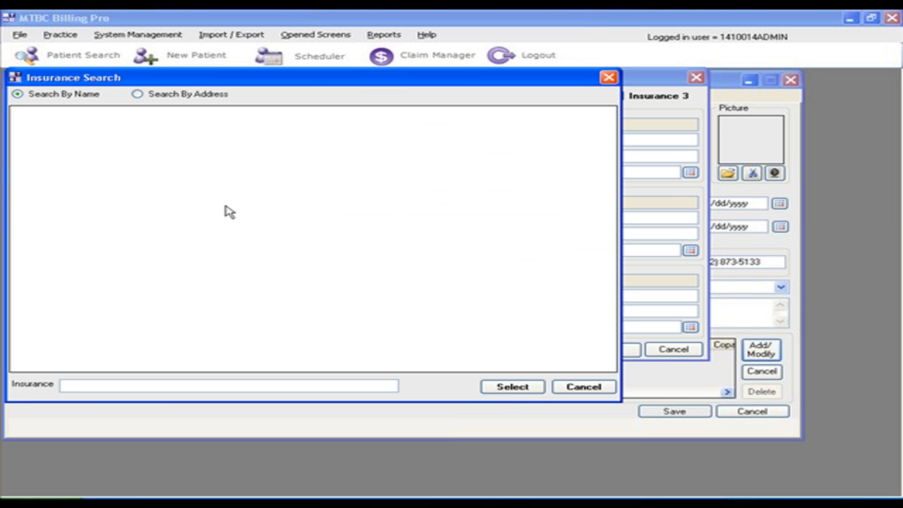
{"action": "type", "text": "aigna"}
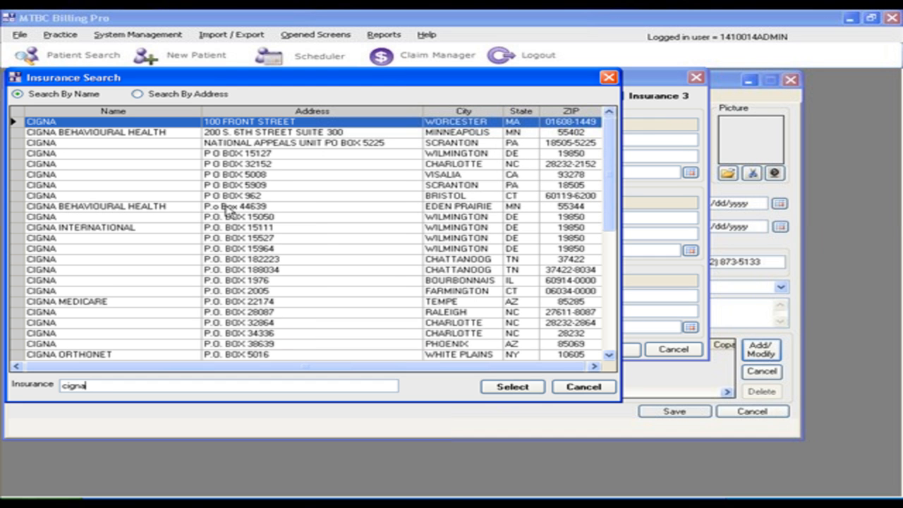
{"action": "left_click", "coordinate": [314, 112]}
{"action": "left_click", "coordinate": [529, 112]}
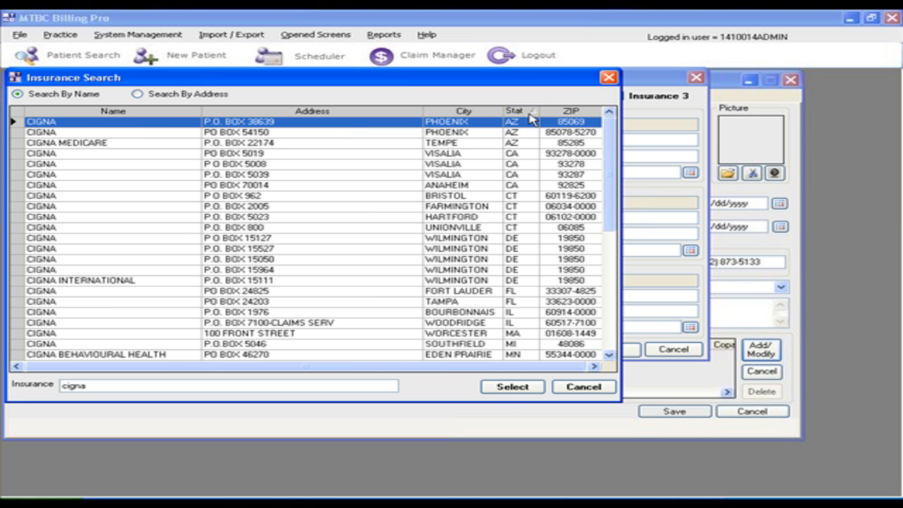
{"action": "left_click_drag", "start_coordinate": [611, 180], "coordinate": [619, 278]}
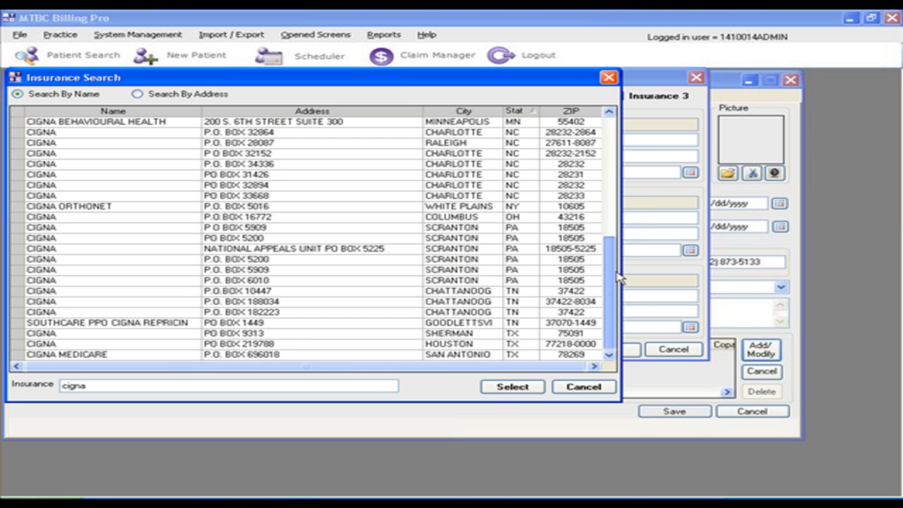
{"action": "left_click", "coordinate": [237, 229]}
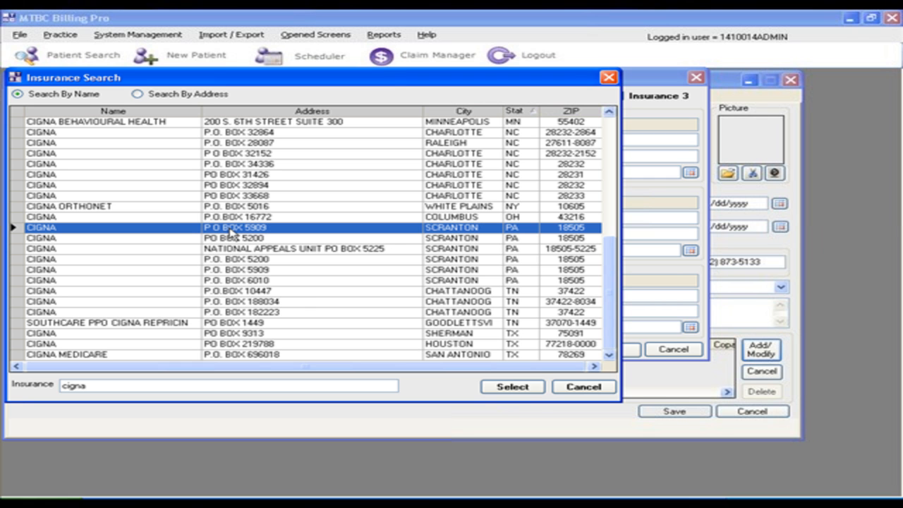
{"action": "double_click", "coordinate": [231, 229]}
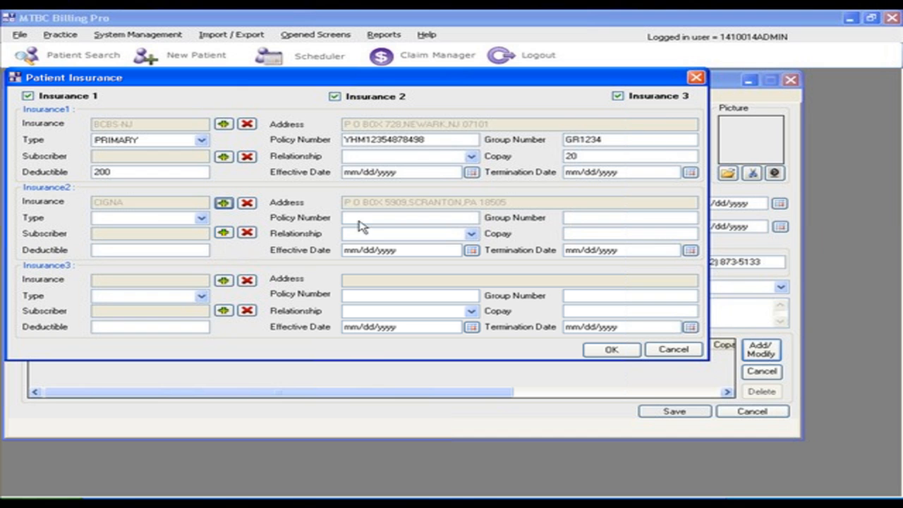
Set the Cigna insurance type to SECONDARY and enter its policy number, group number and a copay of 0
{"action": "left_click", "coordinate": [185, 218]}
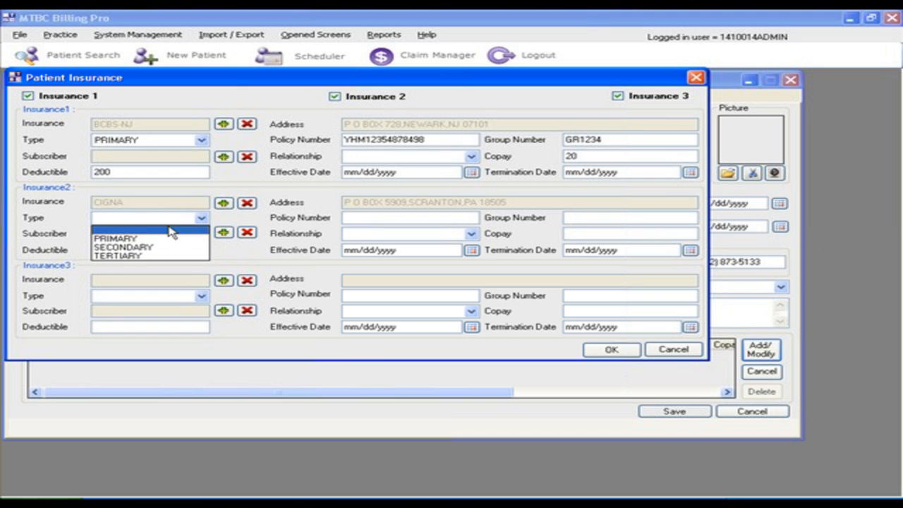
{"action": "left_click", "coordinate": [117, 247]}
{"action": "left_click", "coordinate": [399, 219]}
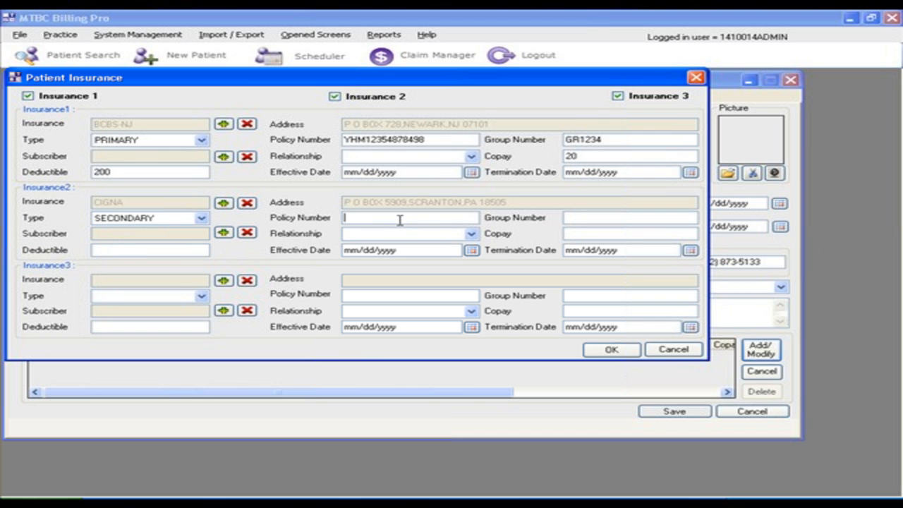
{"action": "key", "text": "Tab"}
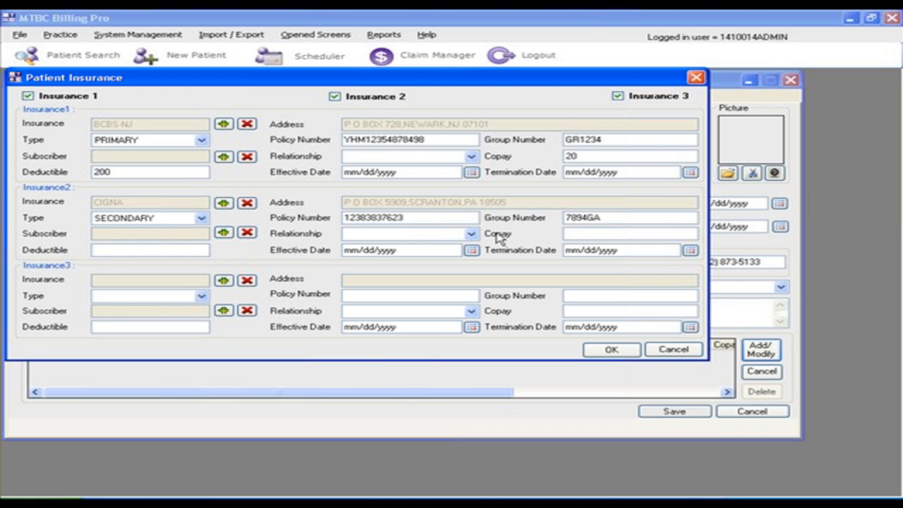
{"action": "left_click", "coordinate": [576, 234]}
{"action": "type", "text": "0"}
Apply both insurance entries to the patient, then save and close the patient record
{"action": "left_click", "coordinate": [611, 350]}
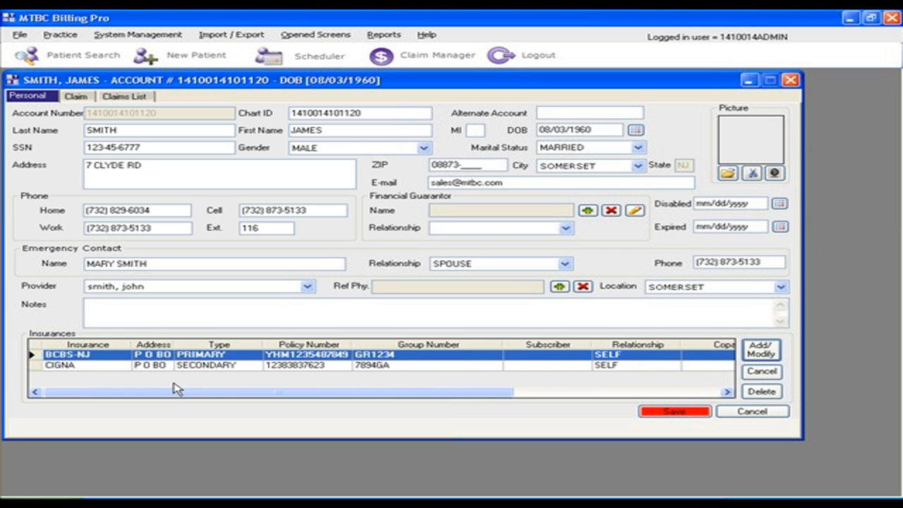
{"action": "left_click_drag", "start_coordinate": [172, 399], "coordinate": [148, 400]}
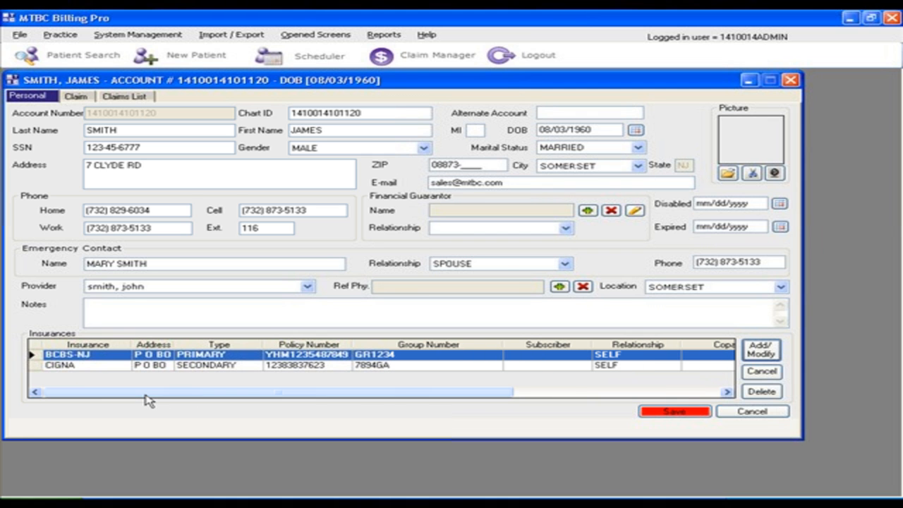
{"action": "left_click", "coordinate": [667, 413]}
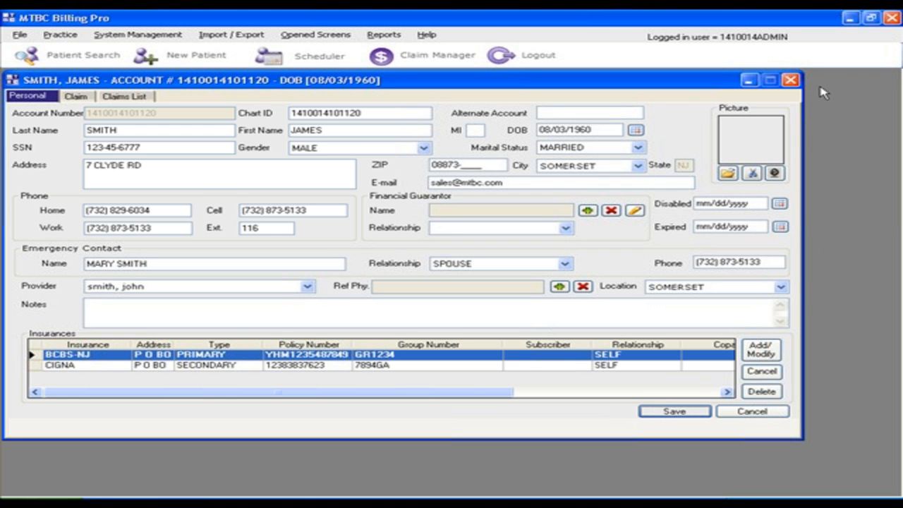
{"action": "left_click", "coordinate": [791, 80]}
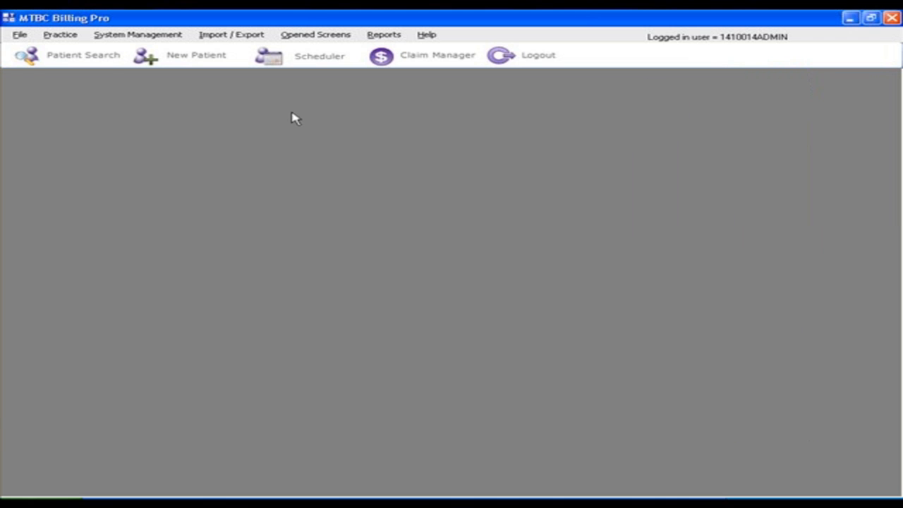
Search for the newly registered patient by last name and open the matching record
{"action": "left_click", "coordinate": [90, 57]}
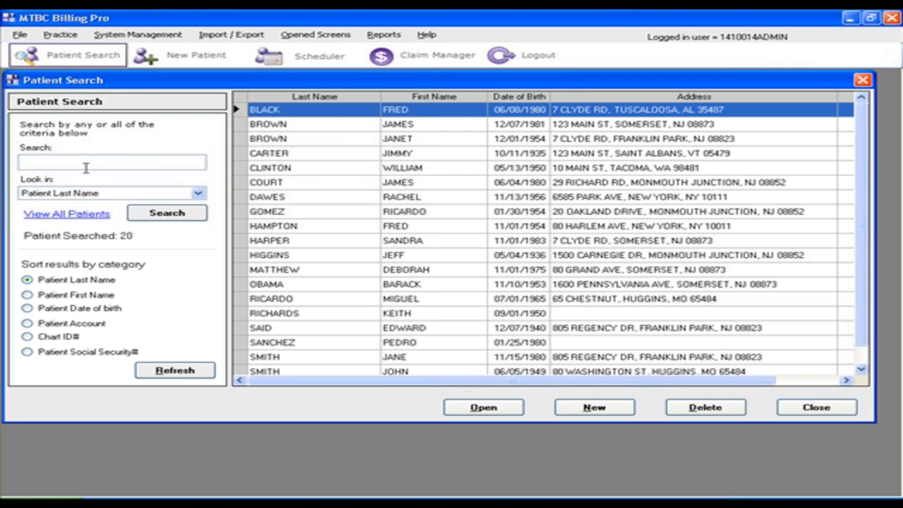
{"action": "type", "text": "smith"}
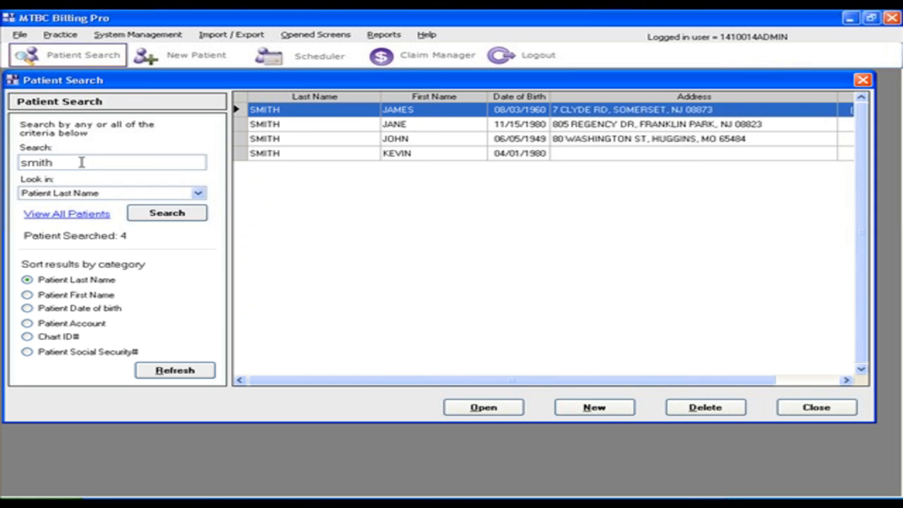
{"action": "double_click", "coordinate": [510, 113]}
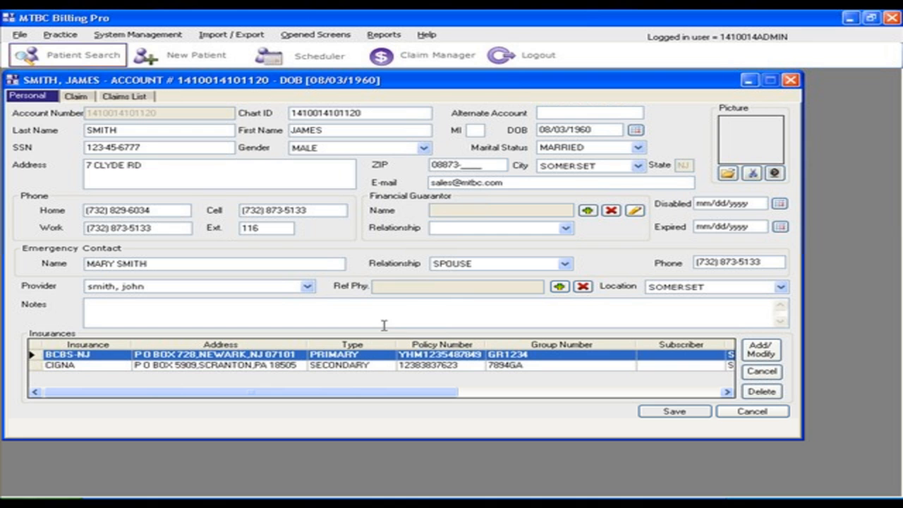
Start a new claim for the patient with diagnoses 493.00 and 530.81 and office visit procedure 99213
{"action": "left_click", "coordinate": [76, 98]}
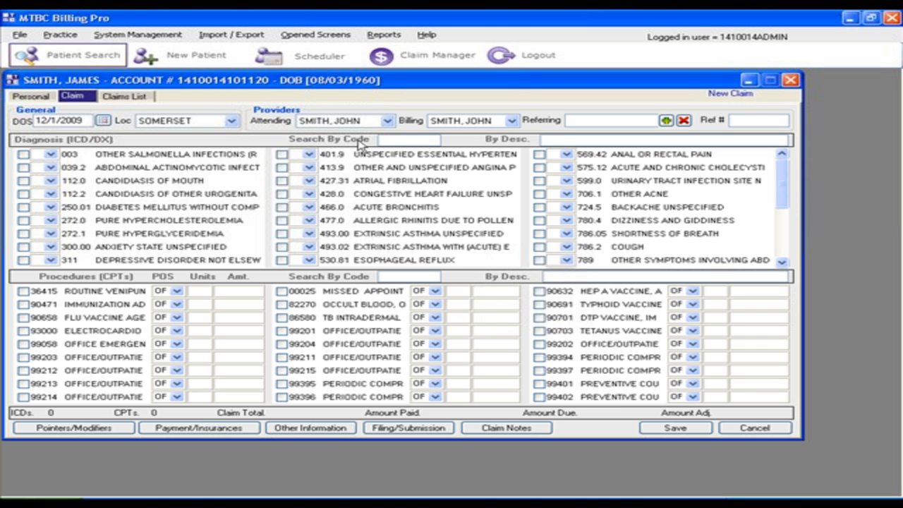
{"action": "left_click", "coordinate": [168, 37]}
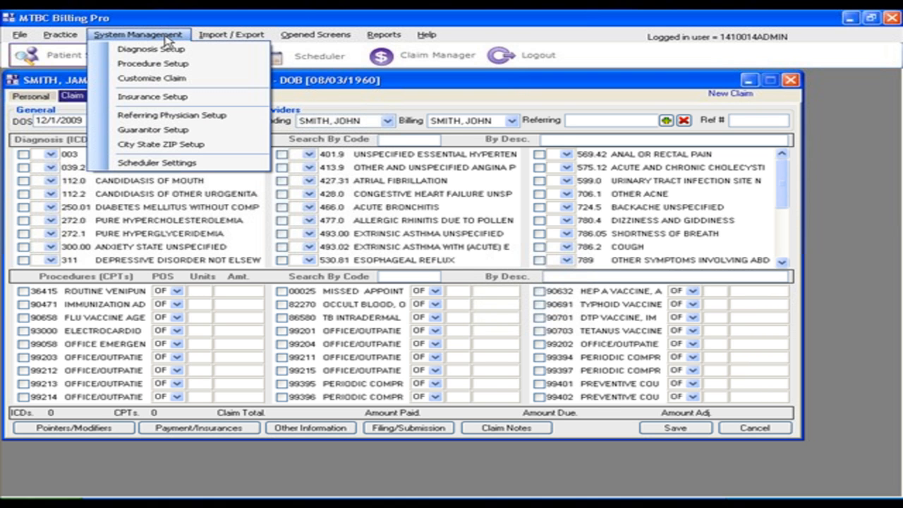
{"action": "left_click", "coordinate": [174, 14]}
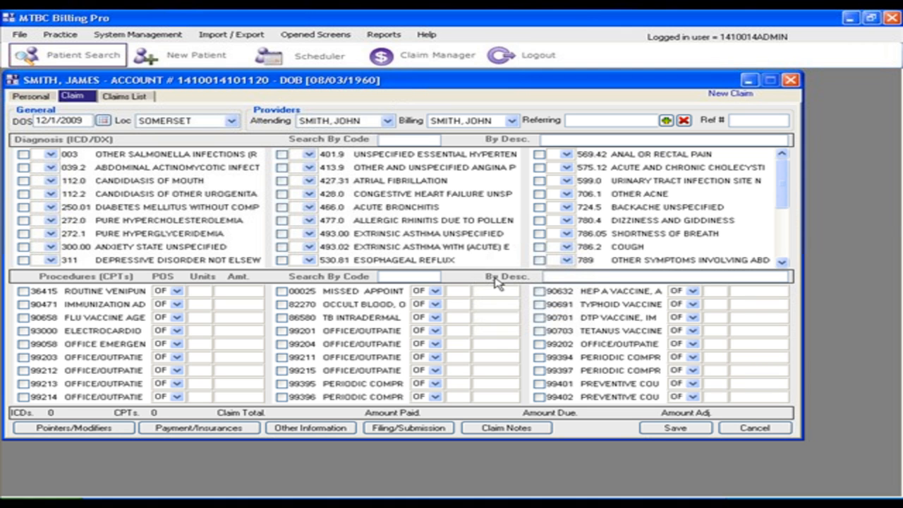
{"action": "left_click", "coordinate": [281, 234]}
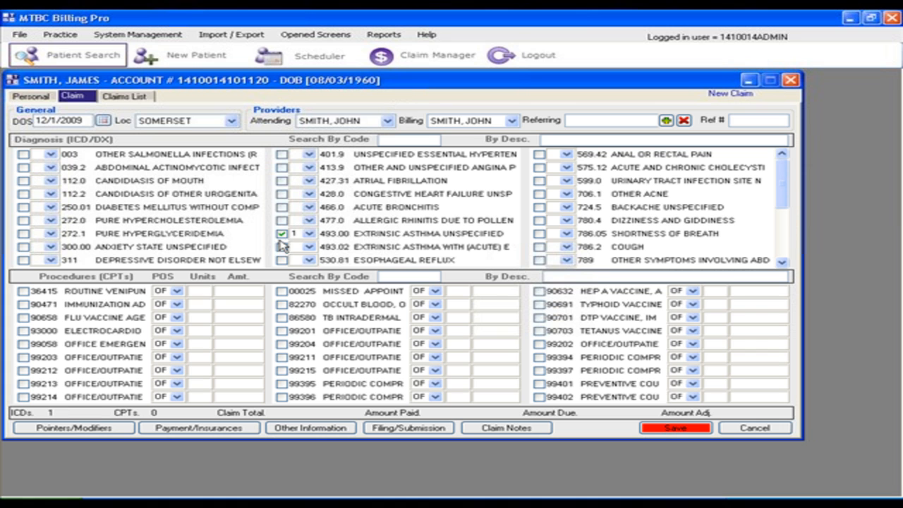
{"action": "left_click", "coordinate": [281, 260]}
{"action": "left_click", "coordinate": [23, 384]}
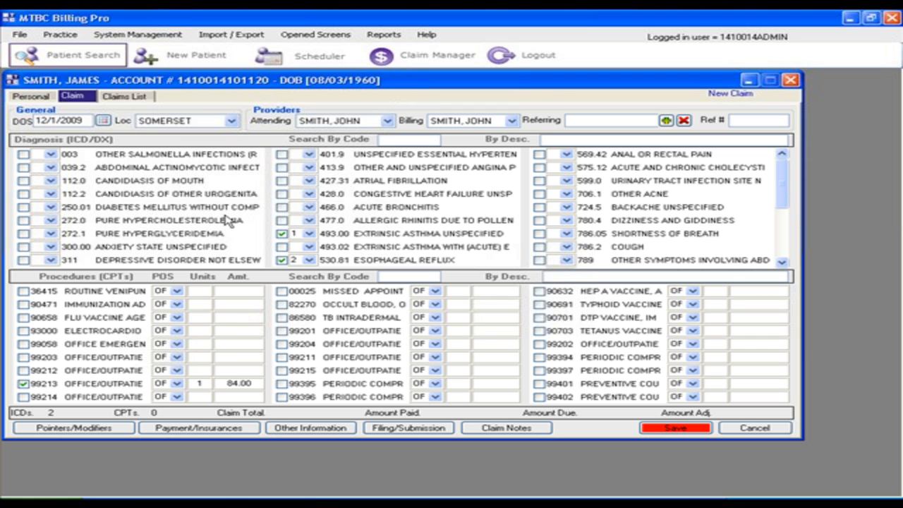
Add the TB intradermal procedure 86580 to the claim, leaving diagnosis 112.0 unselected
{"action": "left_click", "coordinate": [138, 37]}
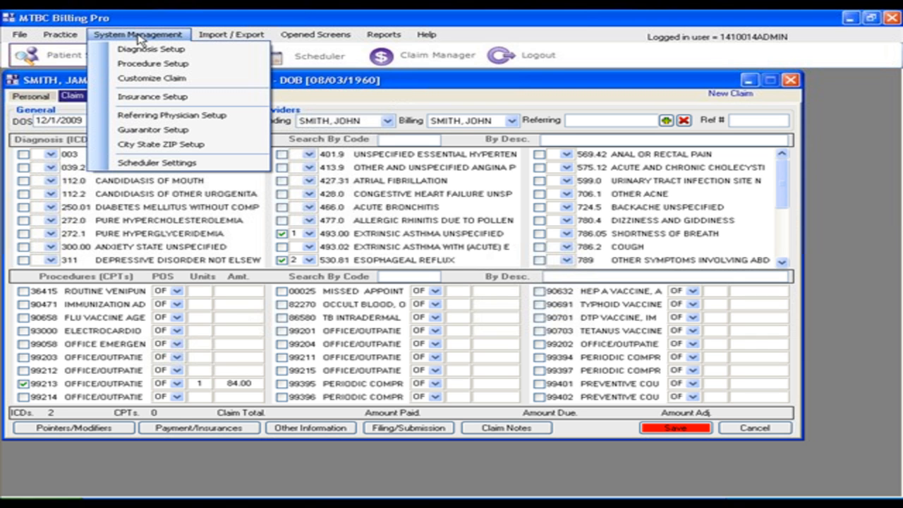
{"action": "left_click", "coordinate": [338, 85]}
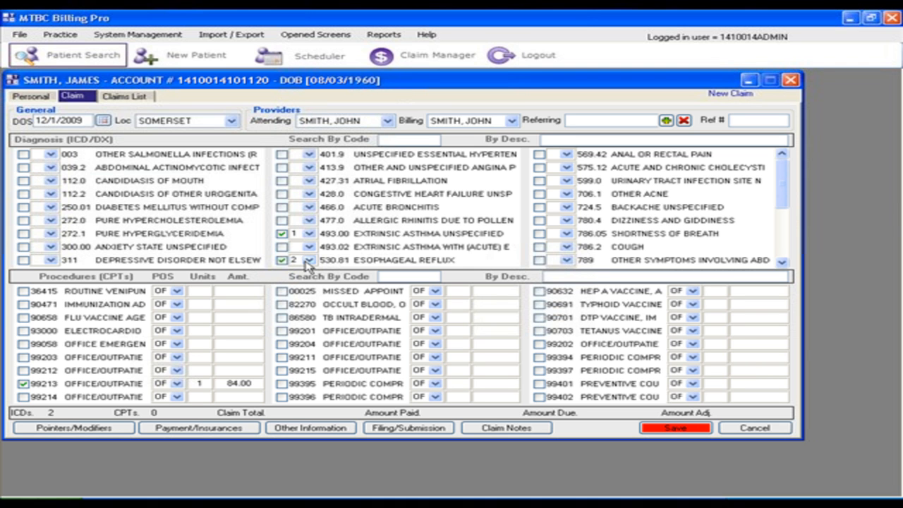
{"action": "left_click", "coordinate": [24, 181]}
{"action": "left_click", "coordinate": [24, 181]}
{"action": "left_click", "coordinate": [283, 318]}
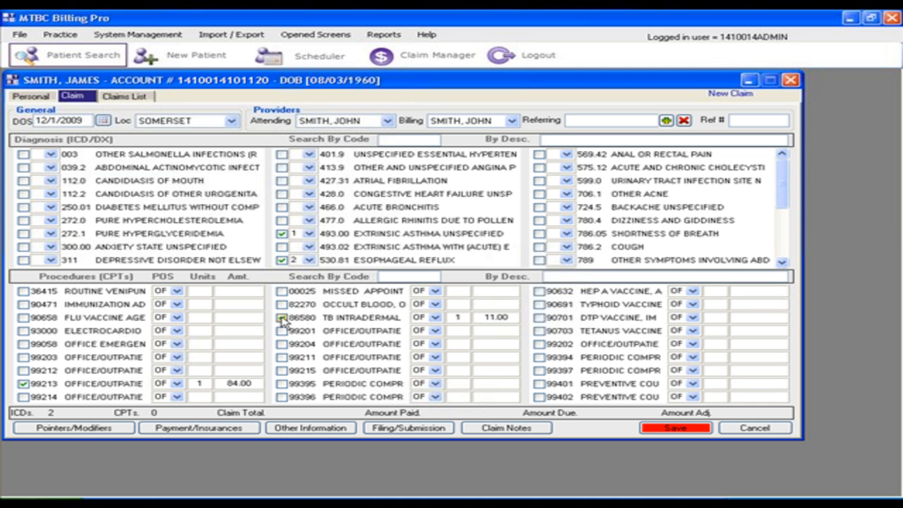
In the claim's pointers, set DX Pointer1 to 2 and DX Pointer2 to 1 for procedure 99213
{"action": "left_click", "coordinate": [101, 430]}
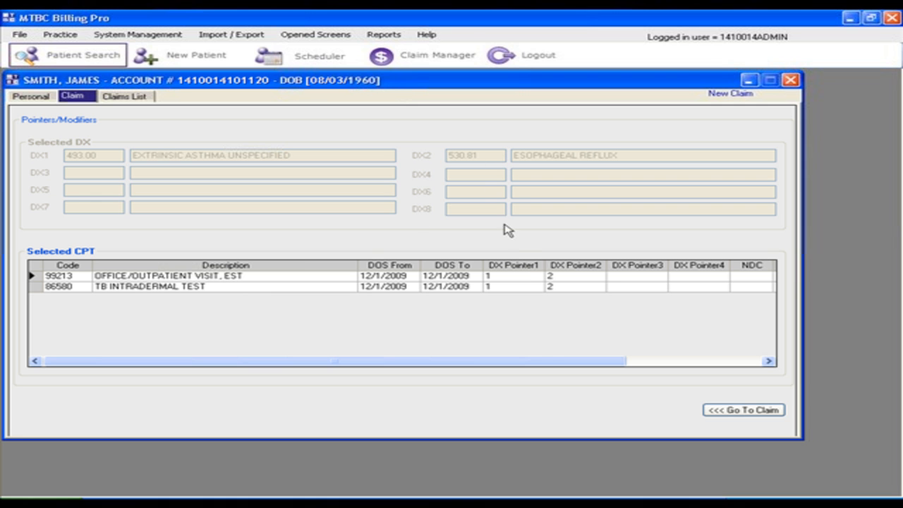
{"action": "left_click", "coordinate": [533, 276]}
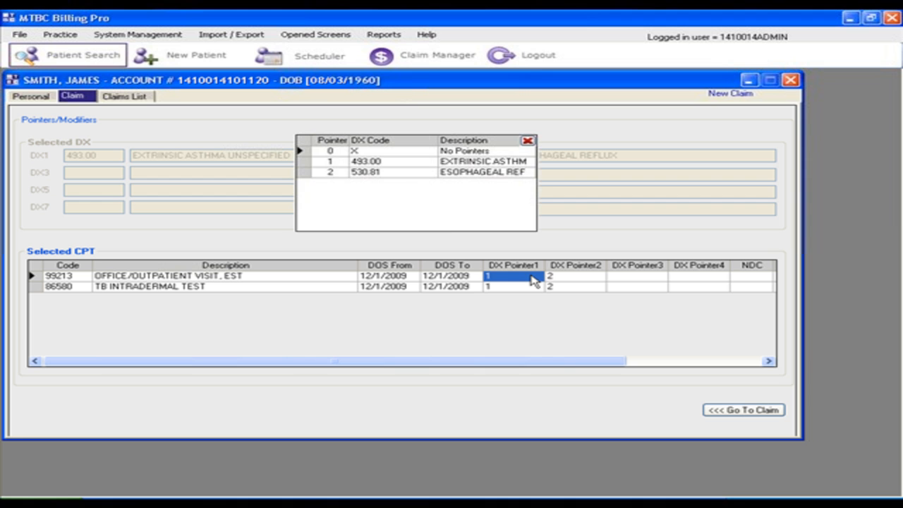
{"action": "left_click", "coordinate": [352, 174]}
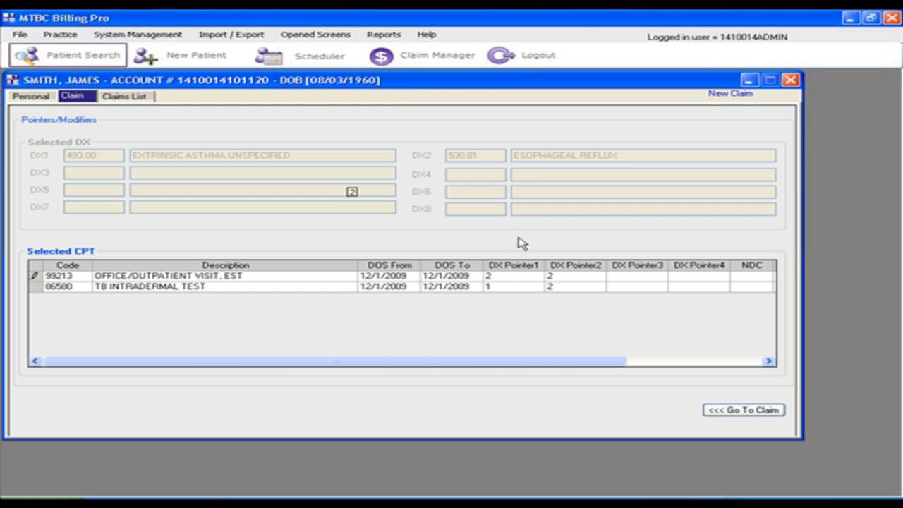
{"action": "left_click", "coordinate": [570, 278]}
{"action": "left_click", "coordinate": [333, 163]}
Set procedure 99213 back to DX Pointer1 = 1 and DX Pointer2 = 2, and return to the claim
{"action": "left_click", "coordinate": [534, 280]}
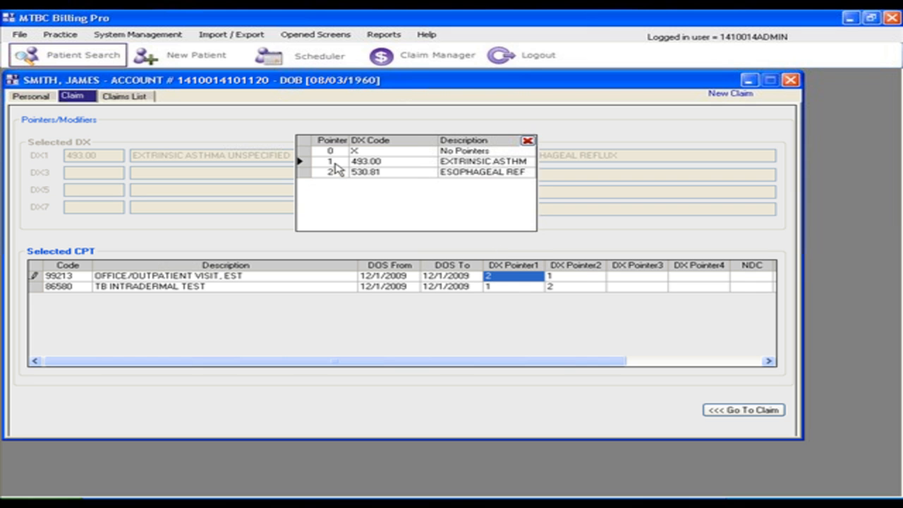
{"action": "left_click", "coordinate": [335, 163]}
{"action": "left_click", "coordinate": [585, 279]}
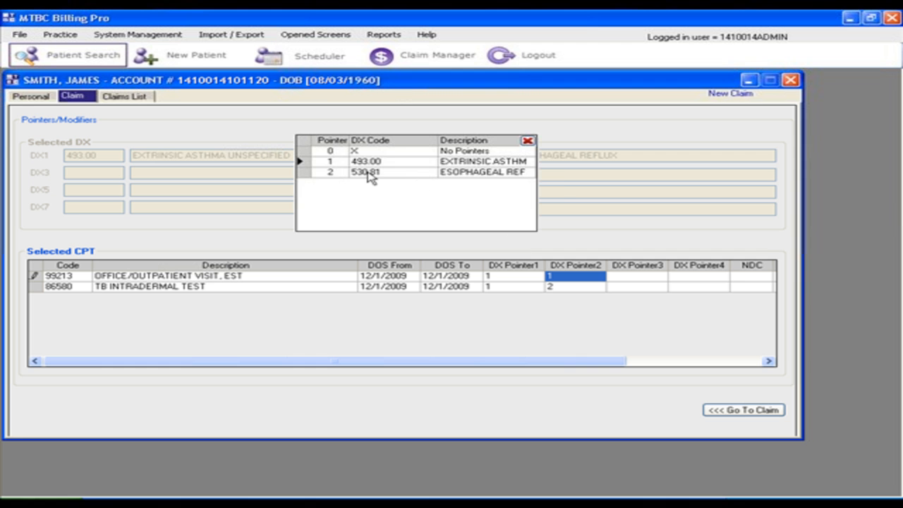
{"action": "left_click", "coordinate": [370, 173]}
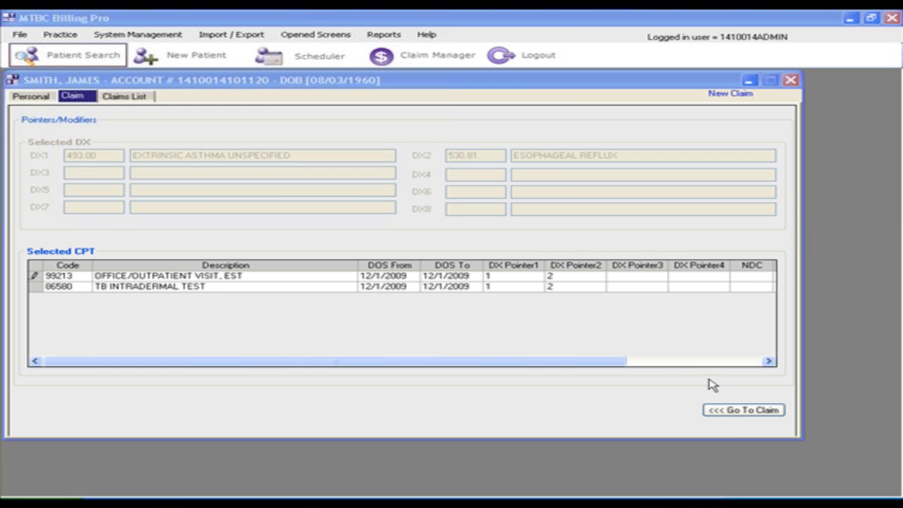
{"action": "left_click", "coordinate": [746, 414]}
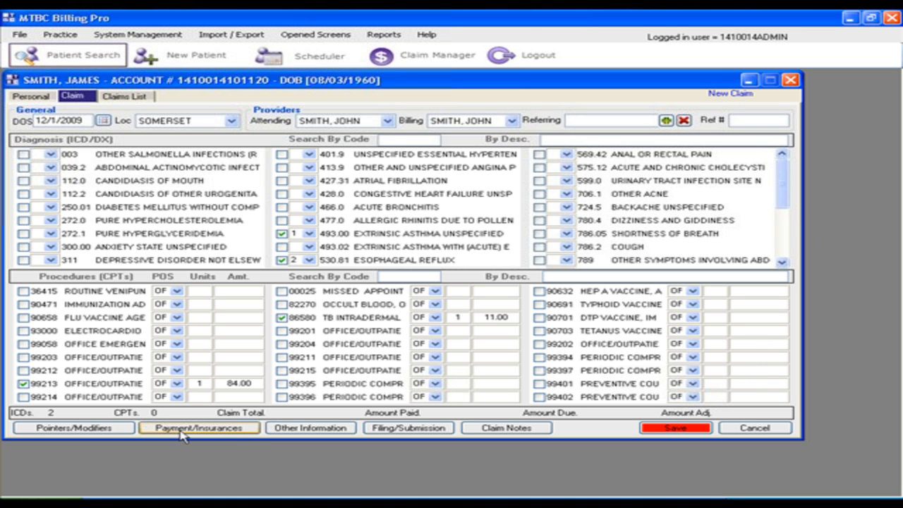
Review the claim's payments and insurances, other information, and filing and submission options, returning to the claim each time
{"action": "left_click", "coordinate": [232, 431]}
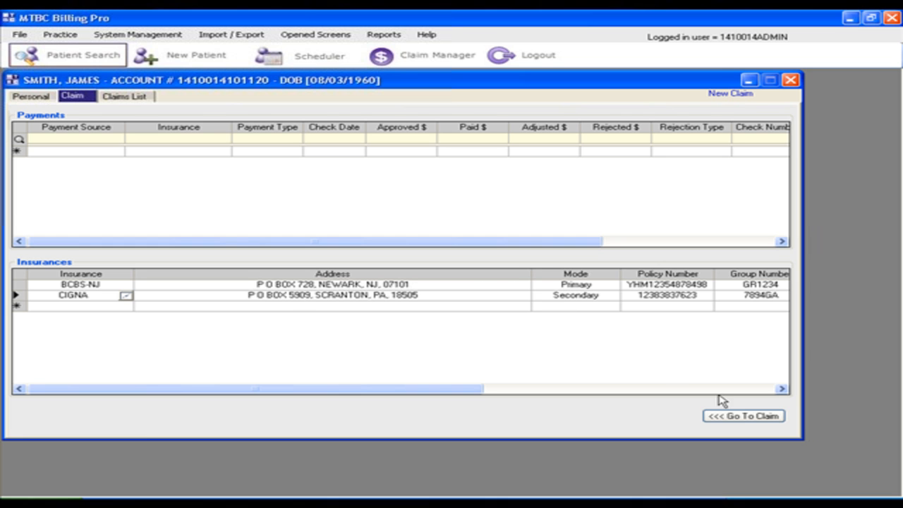
{"action": "left_click", "coordinate": [747, 417]}
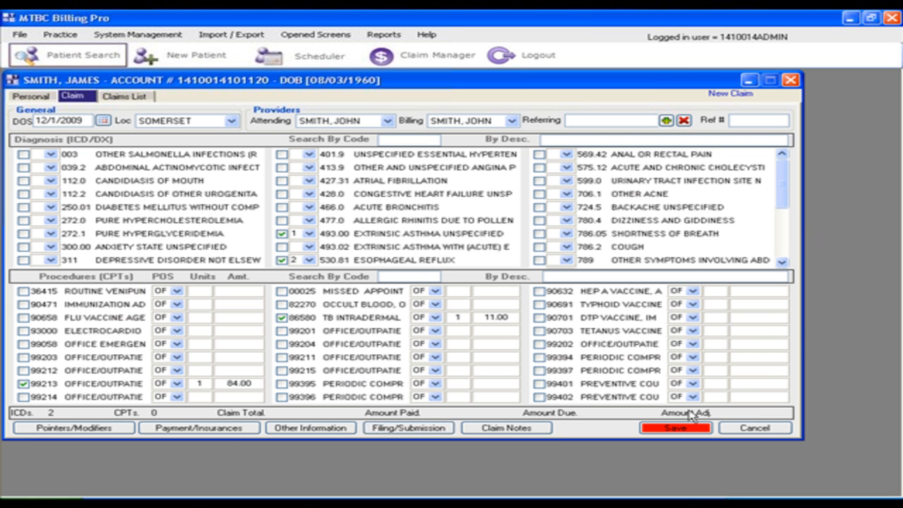
{"action": "left_click", "coordinate": [316, 428]}
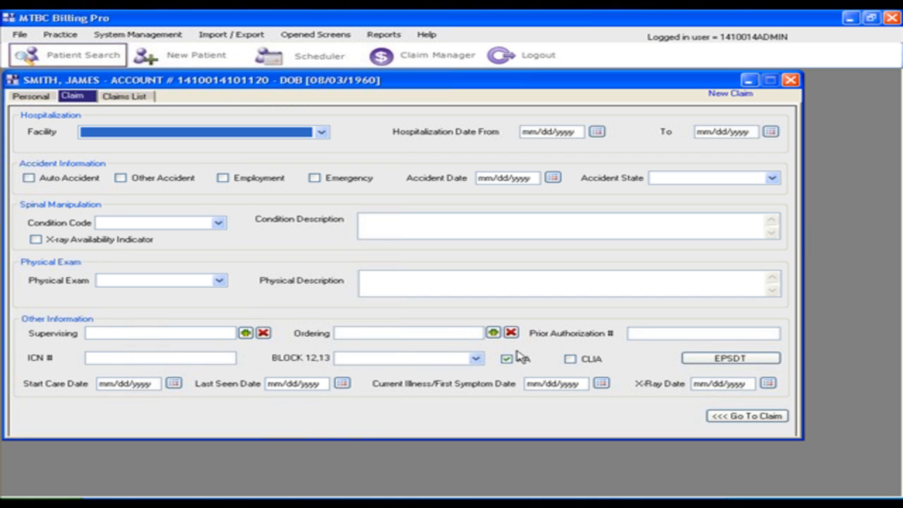
{"action": "left_click", "coordinate": [760, 417]}
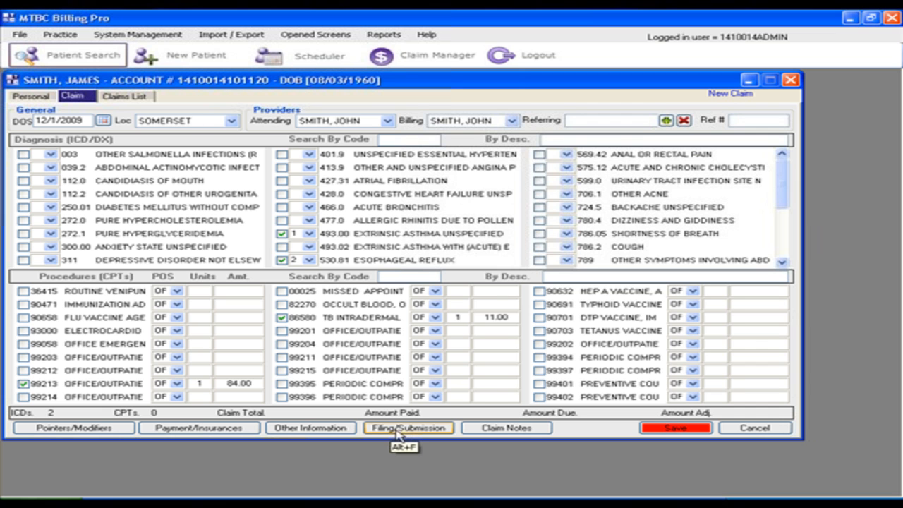
{"action": "left_click", "coordinate": [398, 428]}
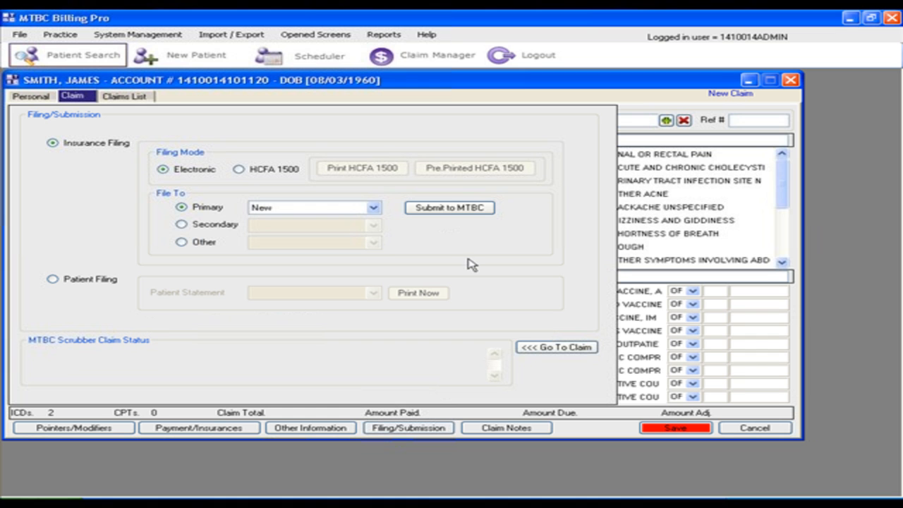
{"action": "left_click", "coordinate": [571, 348]}
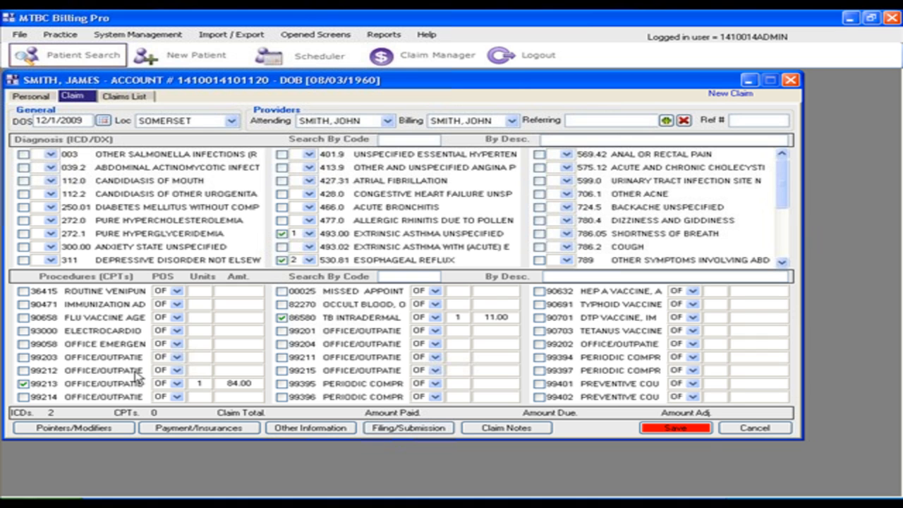
Save the claim and view the patient's claims list
{"action": "left_click", "coordinate": [675, 429]}
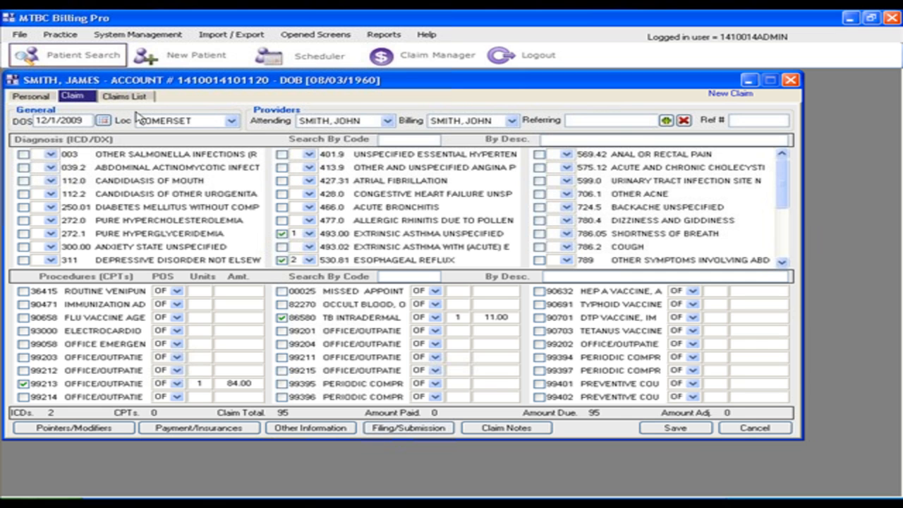
{"action": "left_click", "coordinate": [120, 98]}
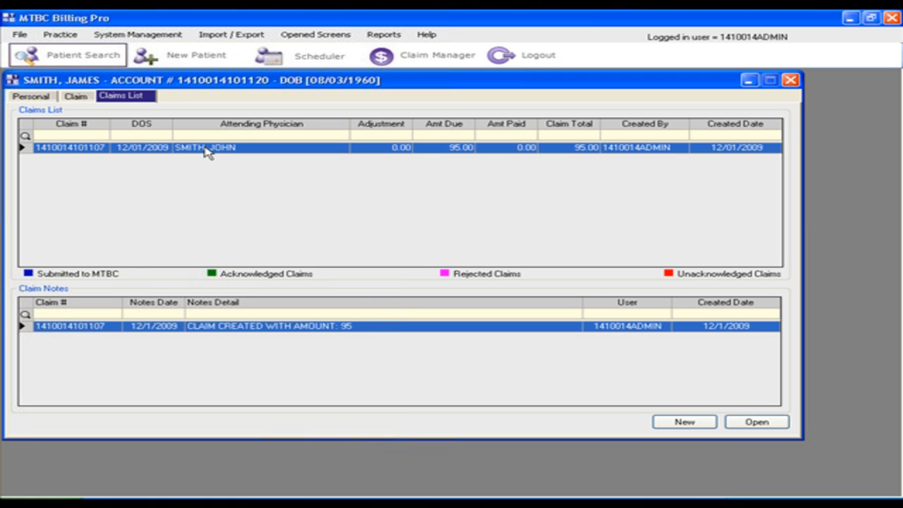
From the patient search, open the record of the patient living in Franklin Park and start a new claim
{"action": "left_click", "coordinate": [49, 58]}
{"action": "double_click", "coordinate": [409, 124]}
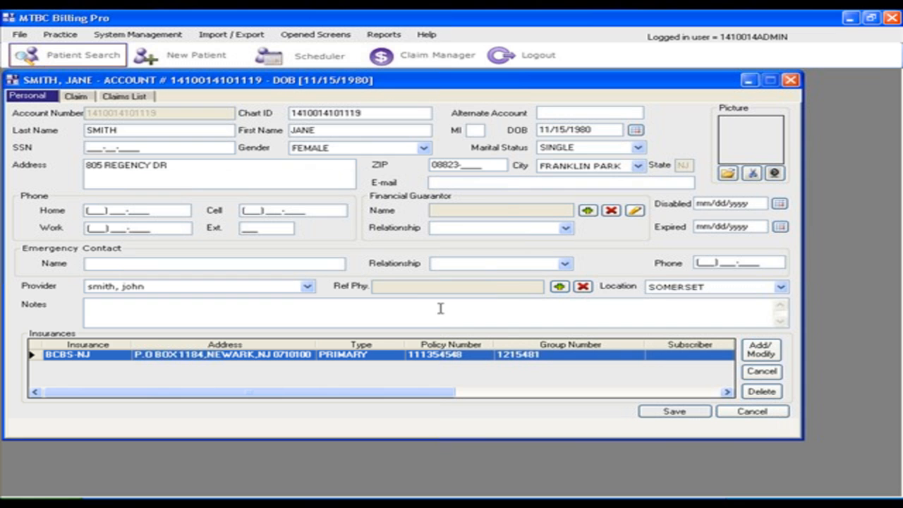
{"action": "left_click", "coordinate": [76, 97]}
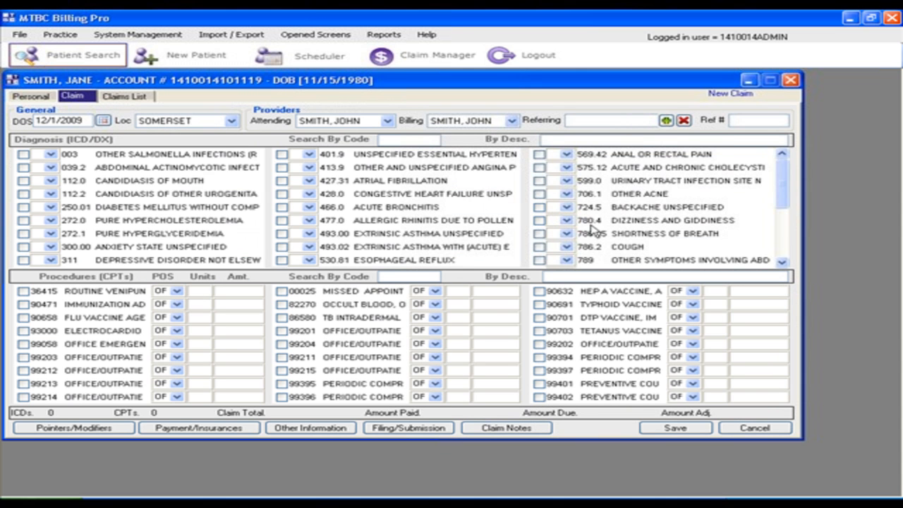
Add diagnoses 575.12 and 599.0 and procedures 99213 and 86580 to this claim, and save it
{"action": "left_click", "coordinate": [540, 168]}
{"action": "left_click", "coordinate": [539, 180]}
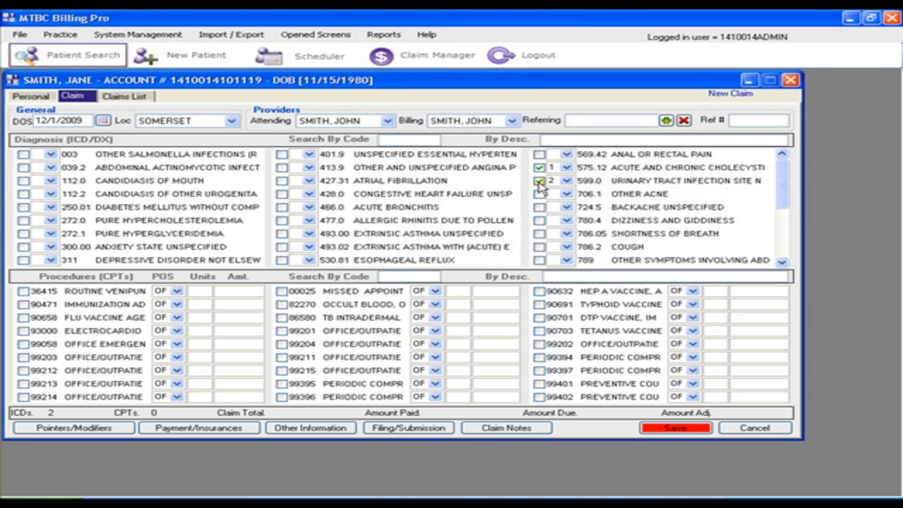
{"action": "left_click", "coordinate": [23, 383]}
{"action": "left_click", "coordinate": [282, 318]}
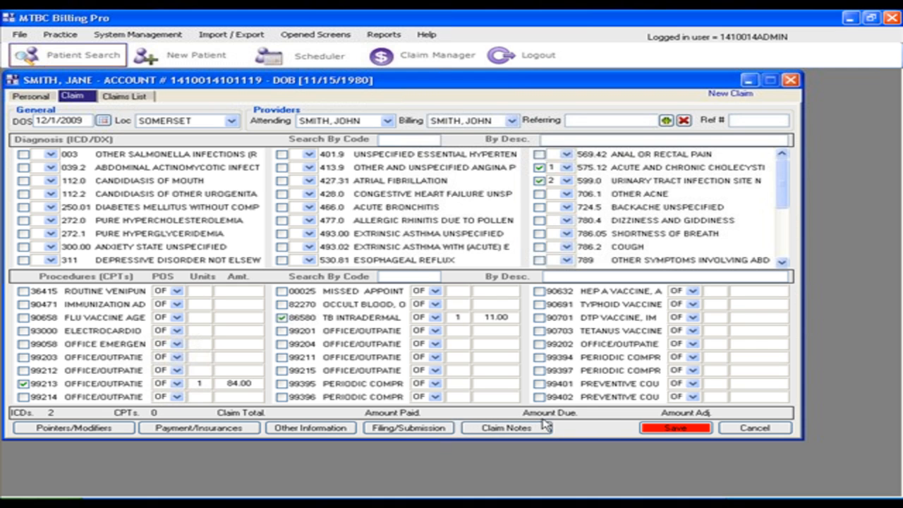
{"action": "left_click", "coordinate": [659, 429]}
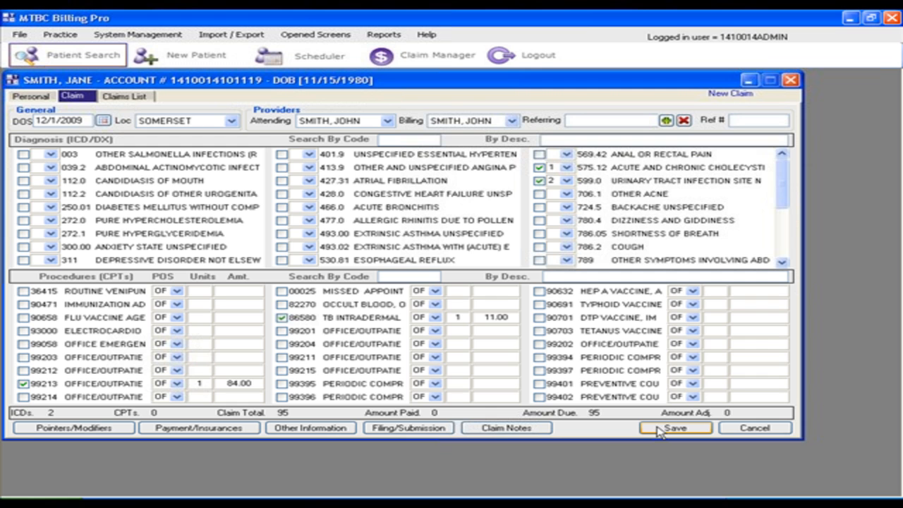
Search for another patient by the start of the last name, open the first match and start a new claim
{"action": "left_click", "coordinate": [93, 55]}
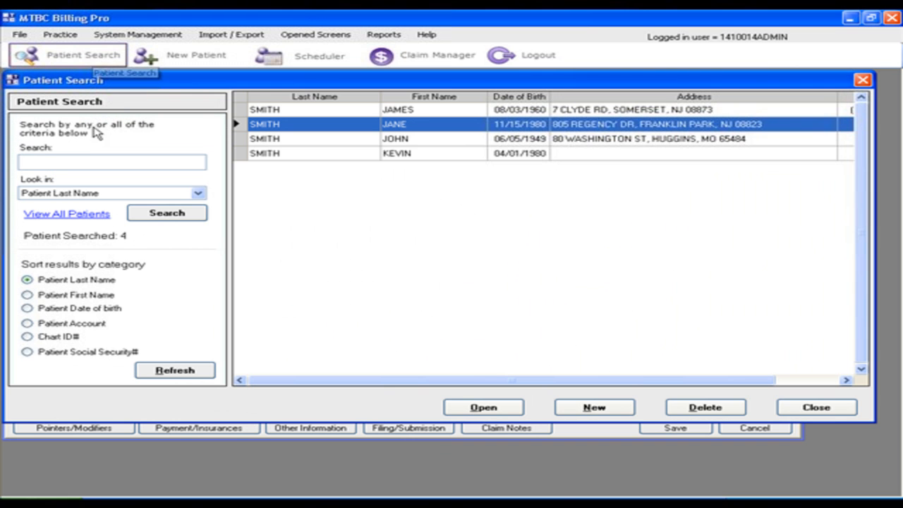
{"action": "type", "text": "br"}
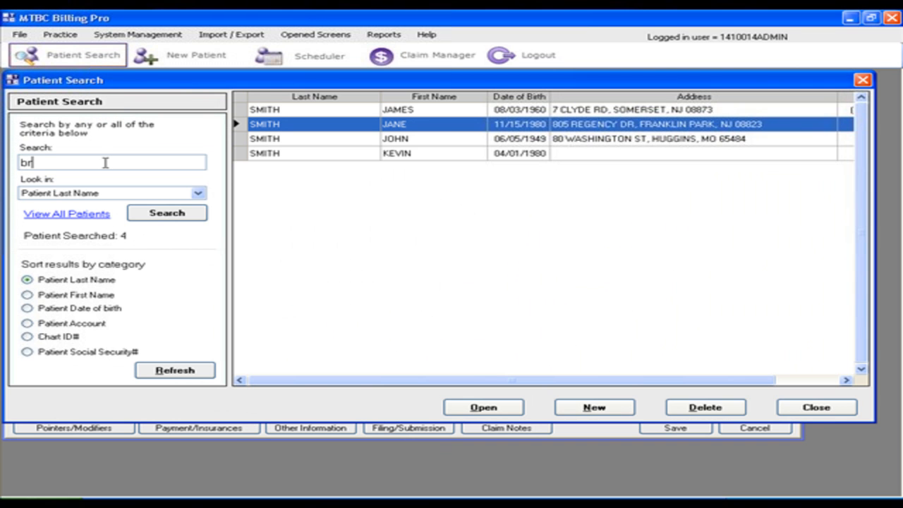
{"action": "double_click", "coordinate": [381, 110]}
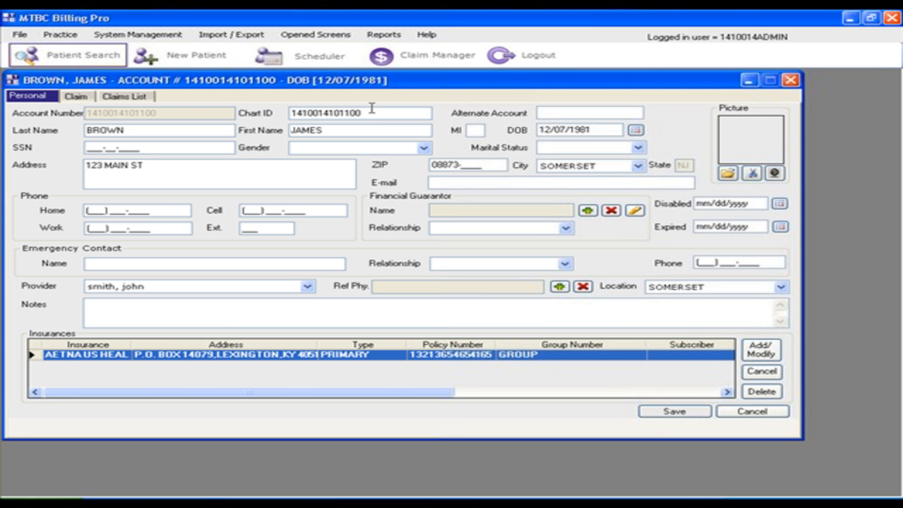
{"action": "left_click", "coordinate": [75, 98]}
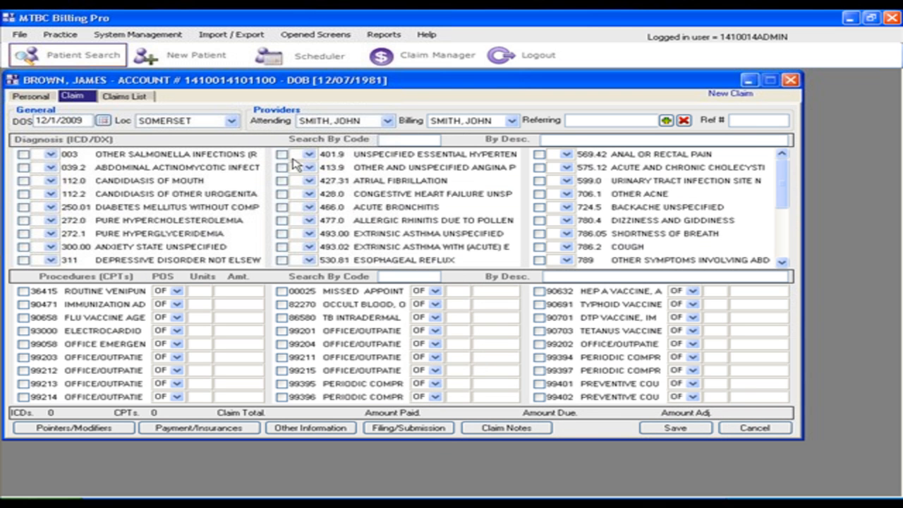
Add diagnoses 401.9 and 427.31 and procedures 99213 and 90658 to the claim
{"action": "left_click", "coordinate": [282, 154]}
{"action": "left_click", "coordinate": [283, 181]}
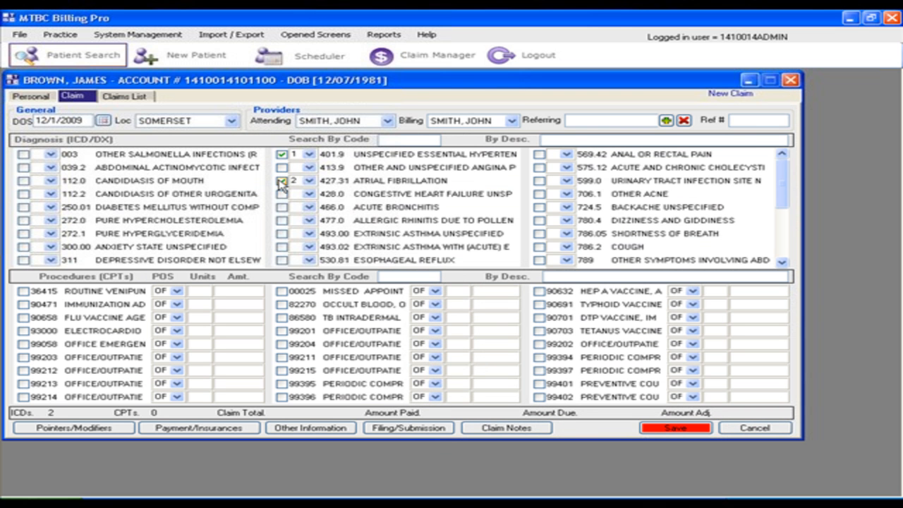
{"action": "left_click", "coordinate": [24, 384]}
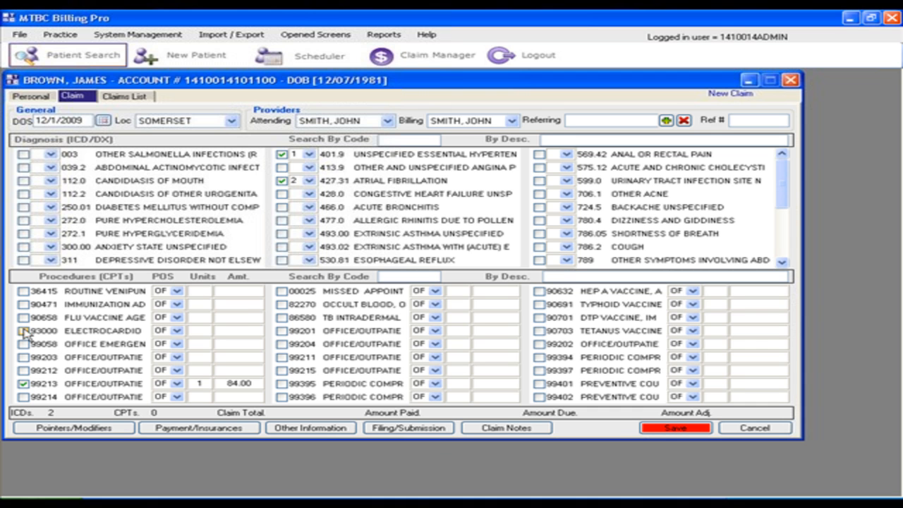
{"action": "left_click", "coordinate": [23, 318]}
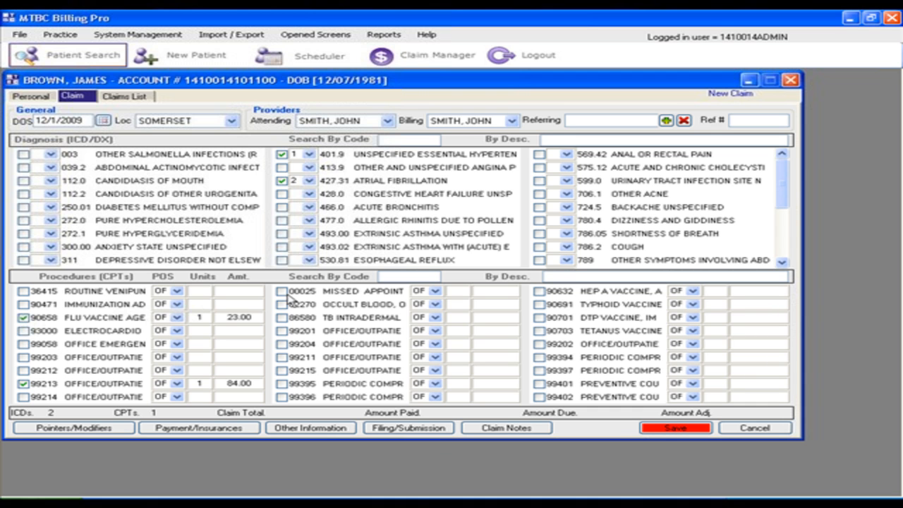